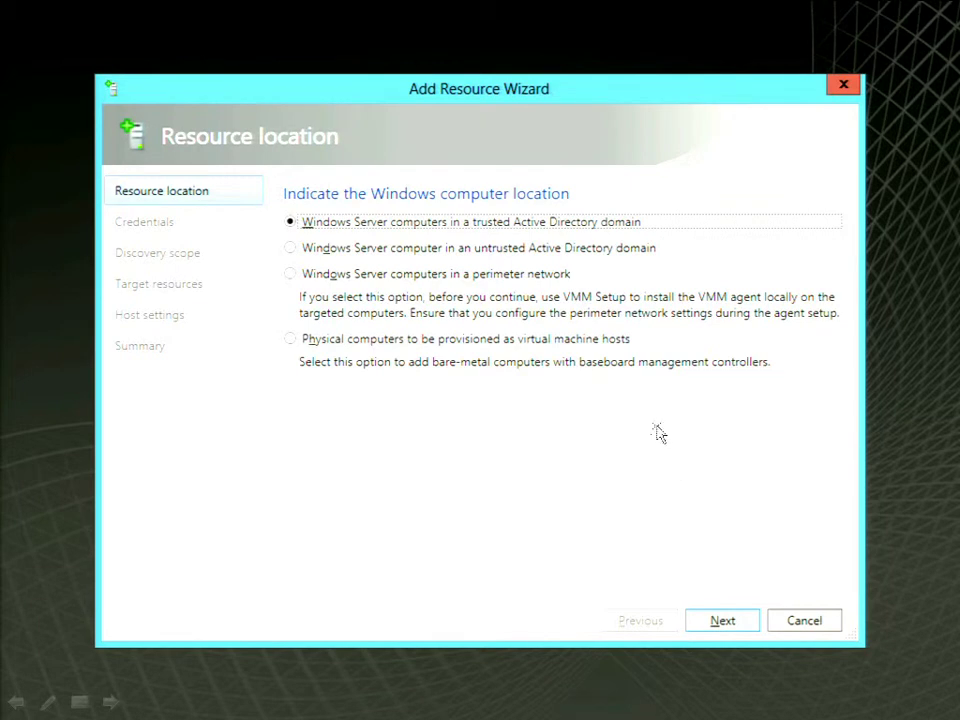
{"action": "key", "text": "Return"}
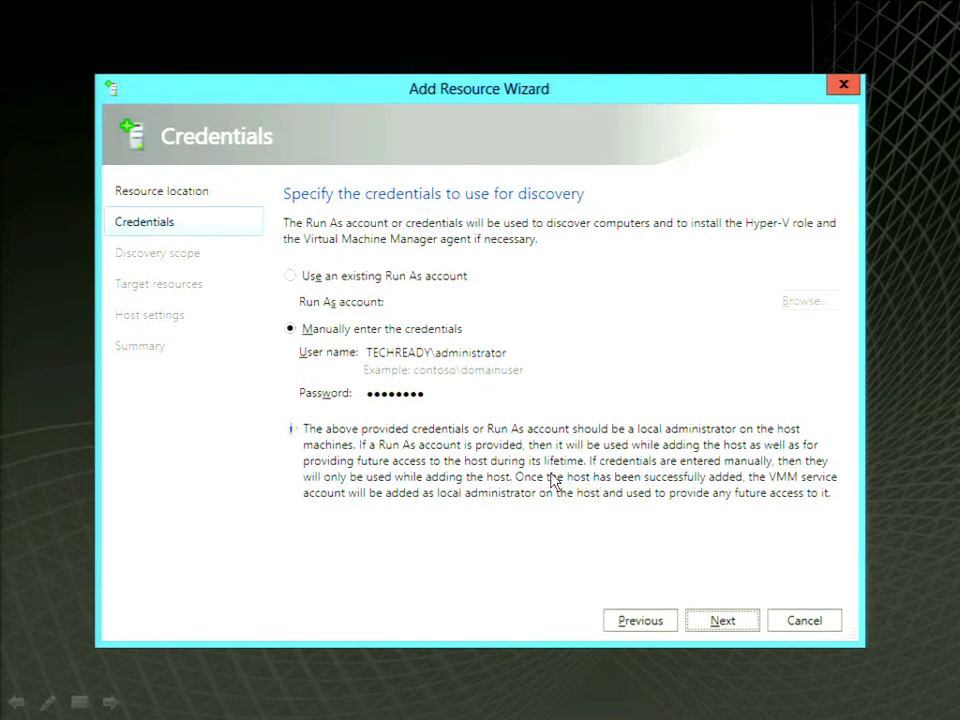
{"action": "key", "text": "Return"}
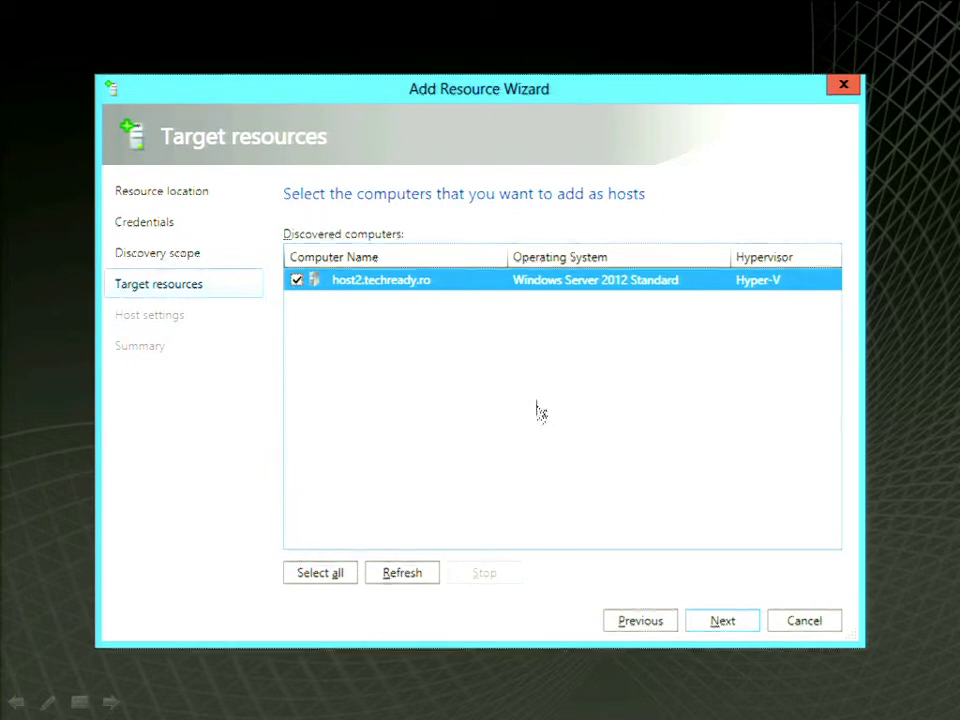
{"action": "key", "text": "Return"}
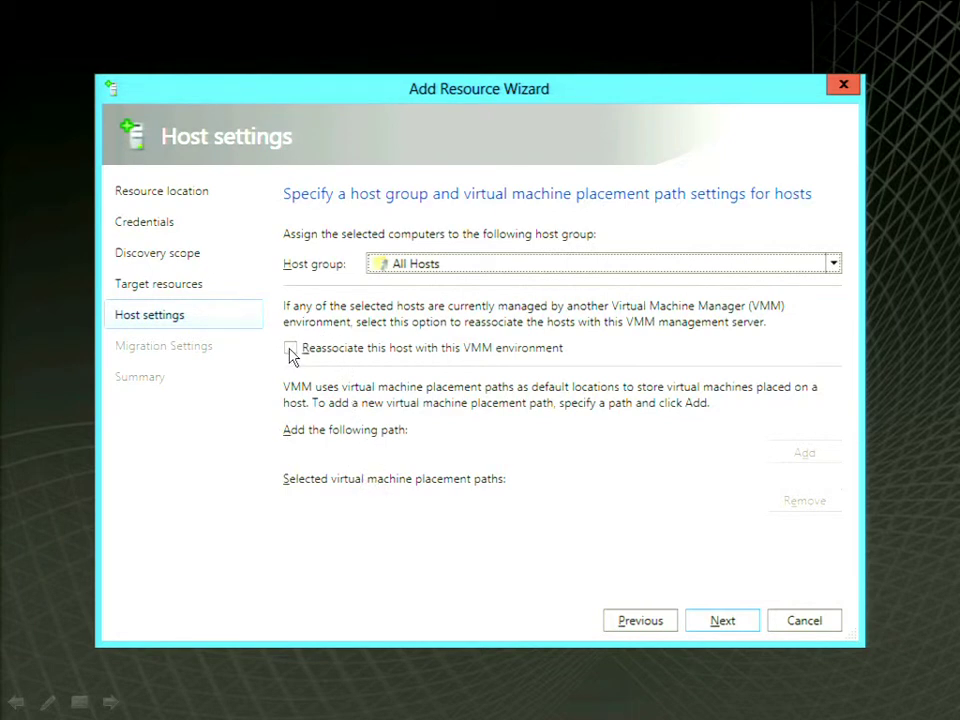
{"action": "left_click", "coordinate": [291, 350]}
{"action": "key", "text": "Return"}
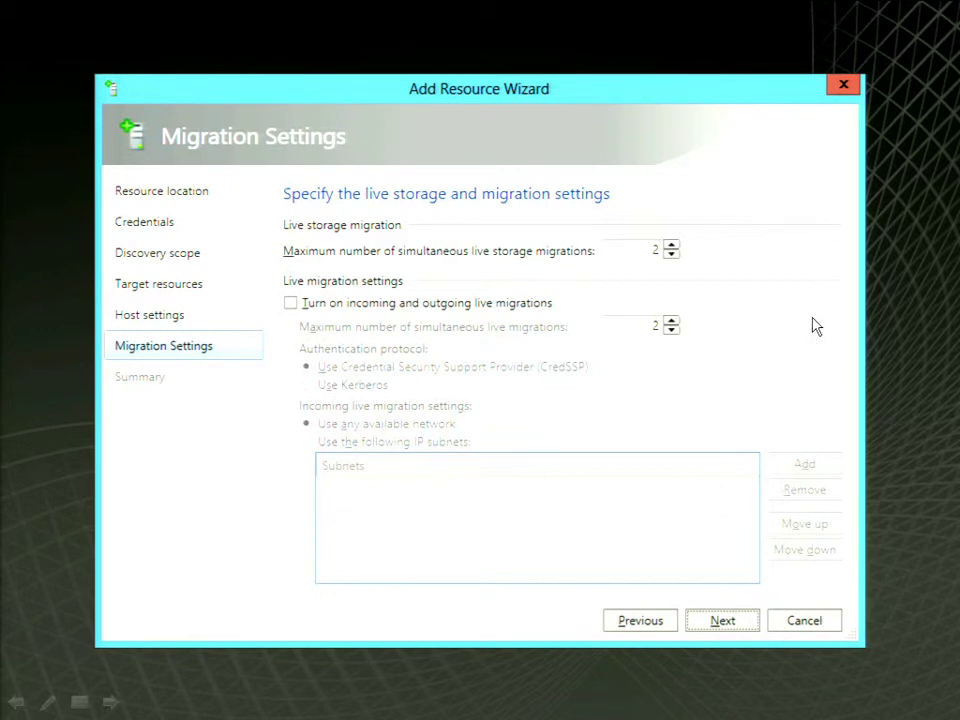
{"action": "key", "text": "Return"}
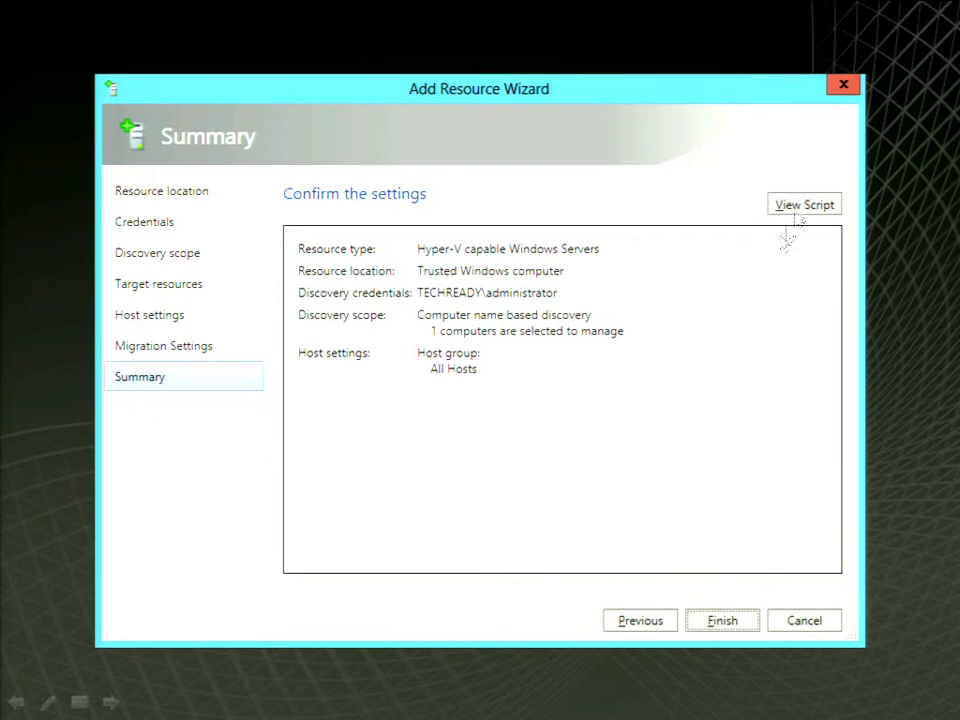
{"action": "key", "text": "Return"}
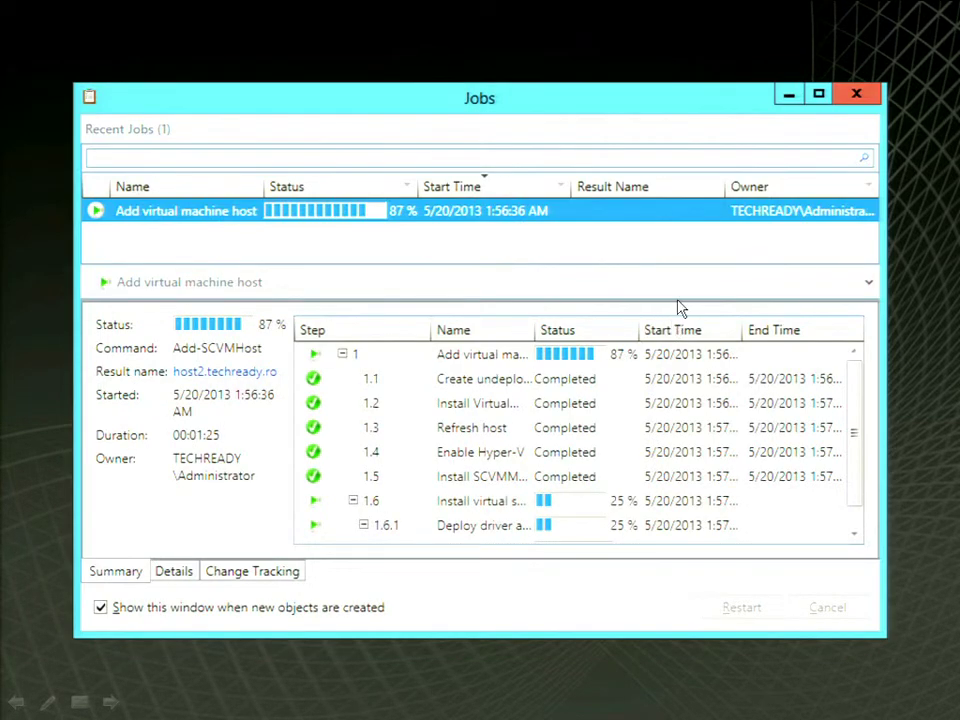
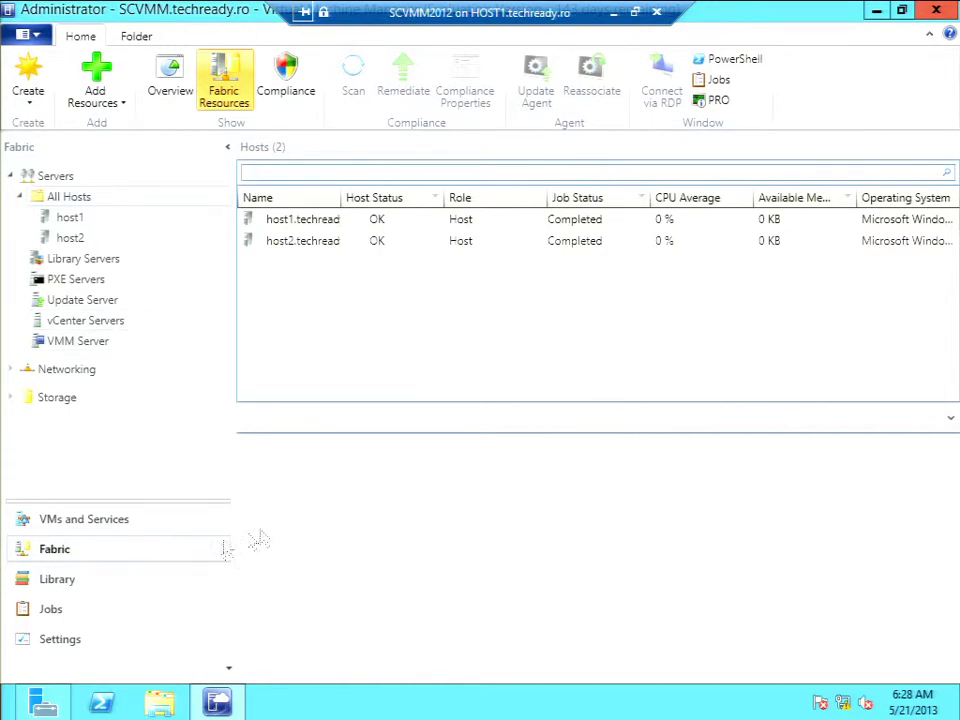
- Create a host group named Cluj under All Hosts and move host1 and host2 into it
{"action": "right_click", "coordinate": [75, 197]}
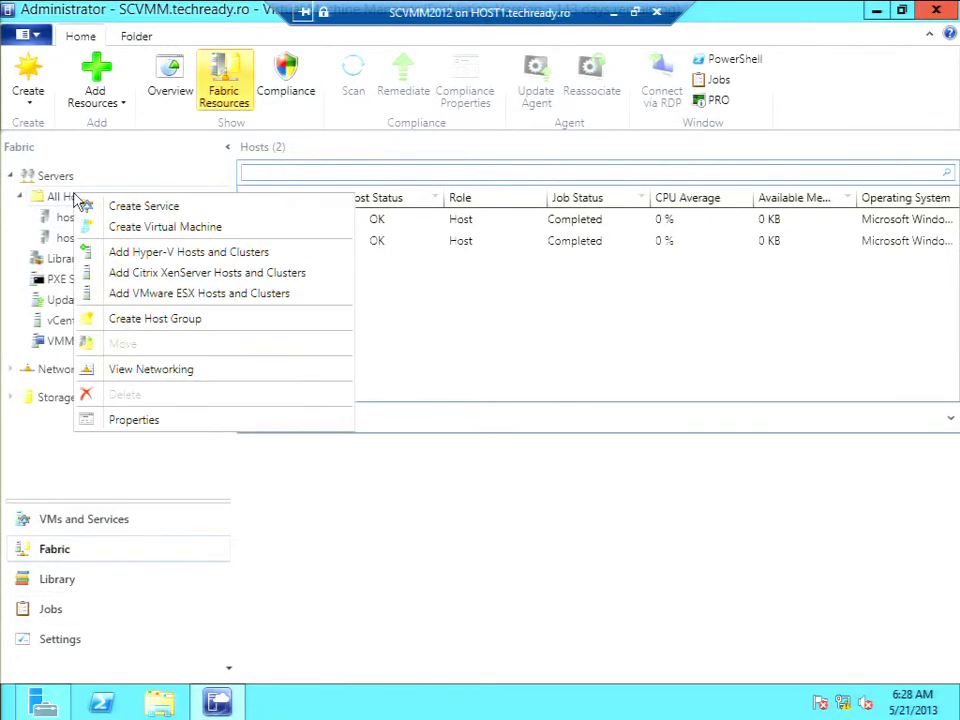
{"action": "left_click", "coordinate": [164, 322]}
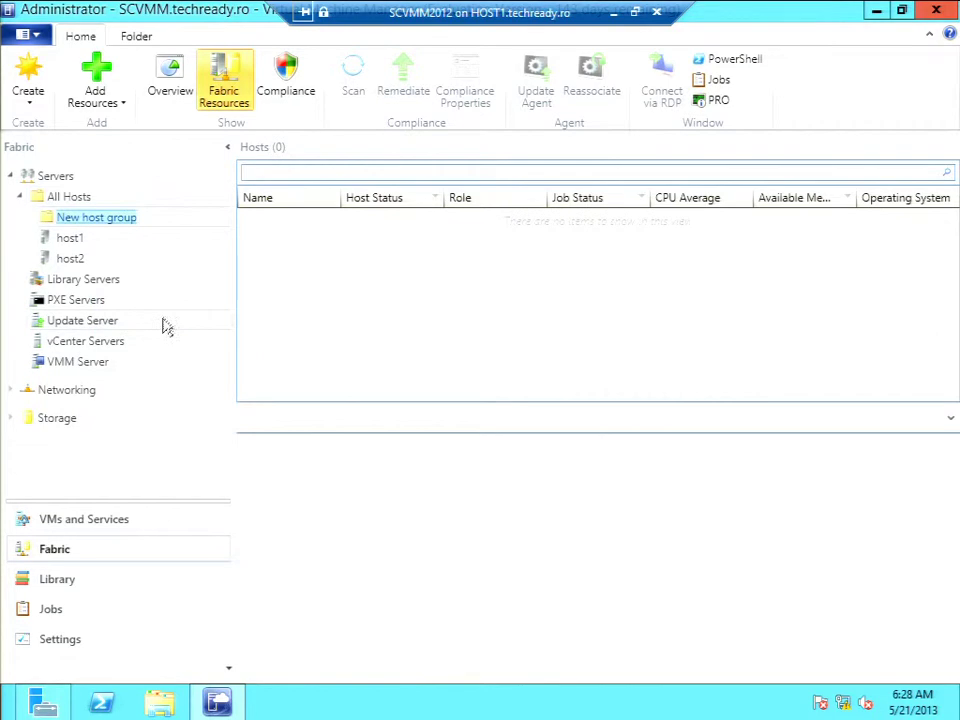
{"action": "type", "text": "Clu"}
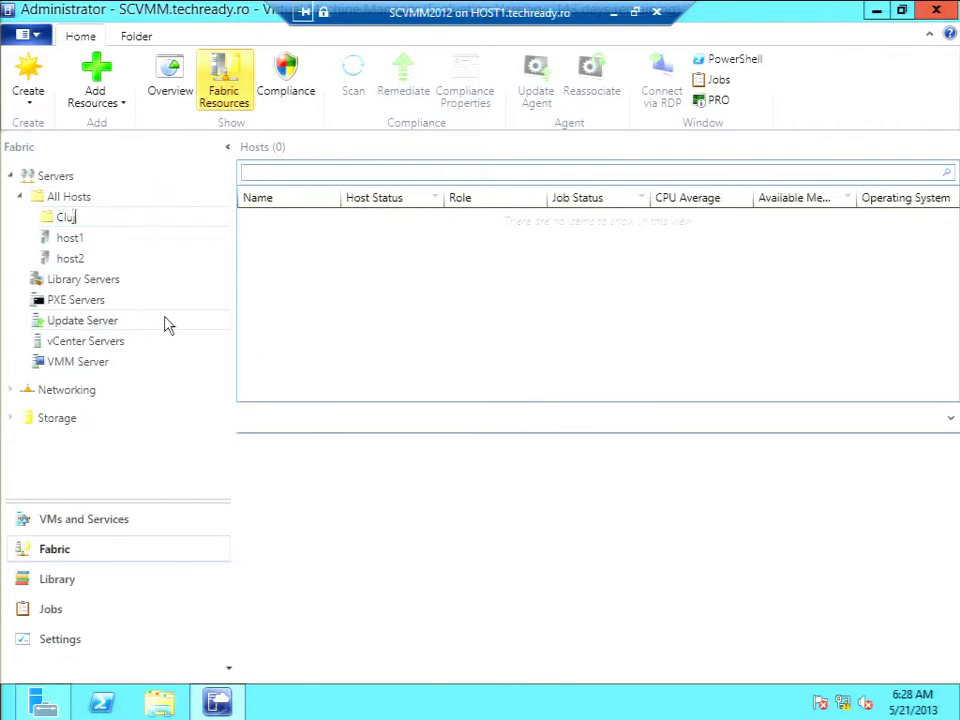
{"action": "type", "text": "j"}
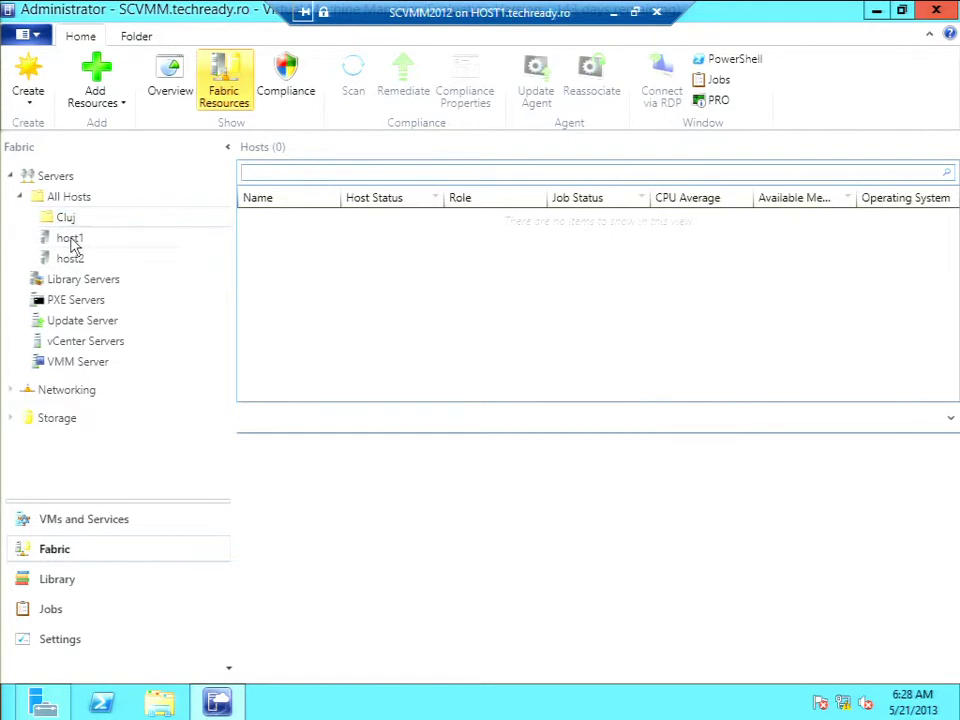
{"action": "mouse_move", "coordinate": [75, 243]}
{"action": "left_mouse_down"}
{"action": "mouse_move", "coordinate": [84, 222]}
{"action": "mouse_move", "coordinate": [66, 218]}
{"action": "mouse_move", "coordinate": [72, 248]}
{"action": "mouse_move", "coordinate": [71, 226]}
{"action": "left_mouse_up"}
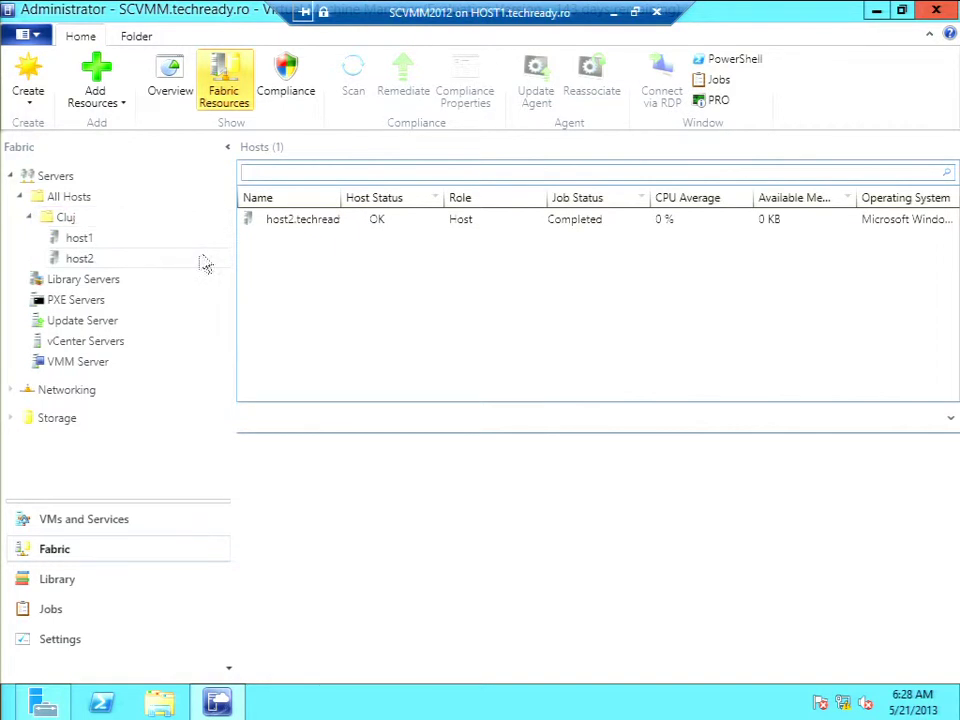
- Open the properties of the Cluj host group and show its placement rules
{"action": "right_click", "coordinate": [55, 216]}
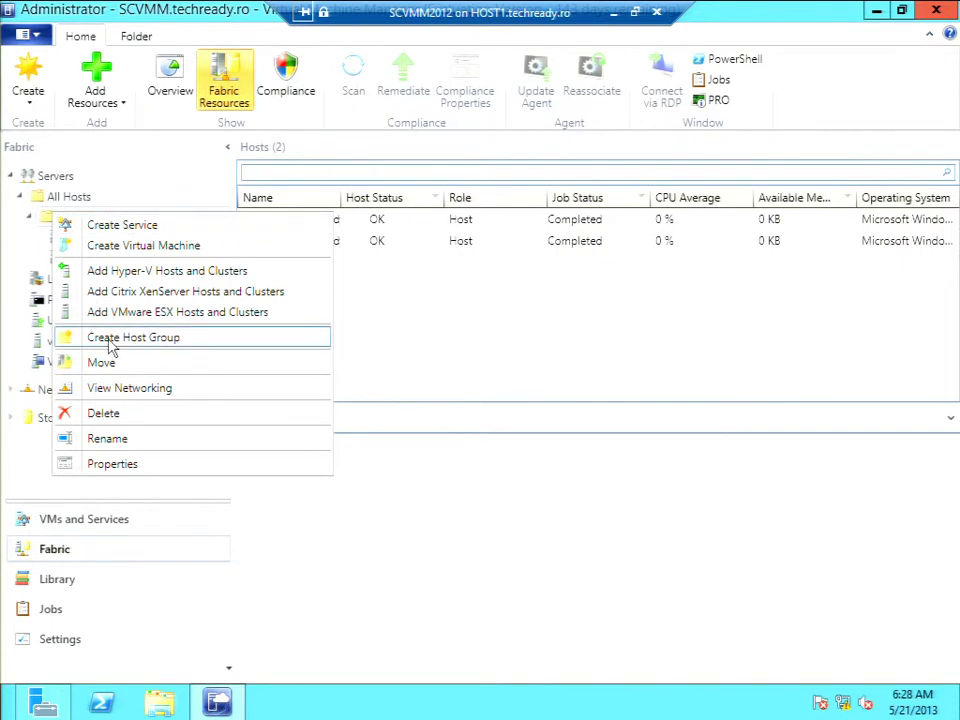
{"action": "left_click", "coordinate": [121, 462]}
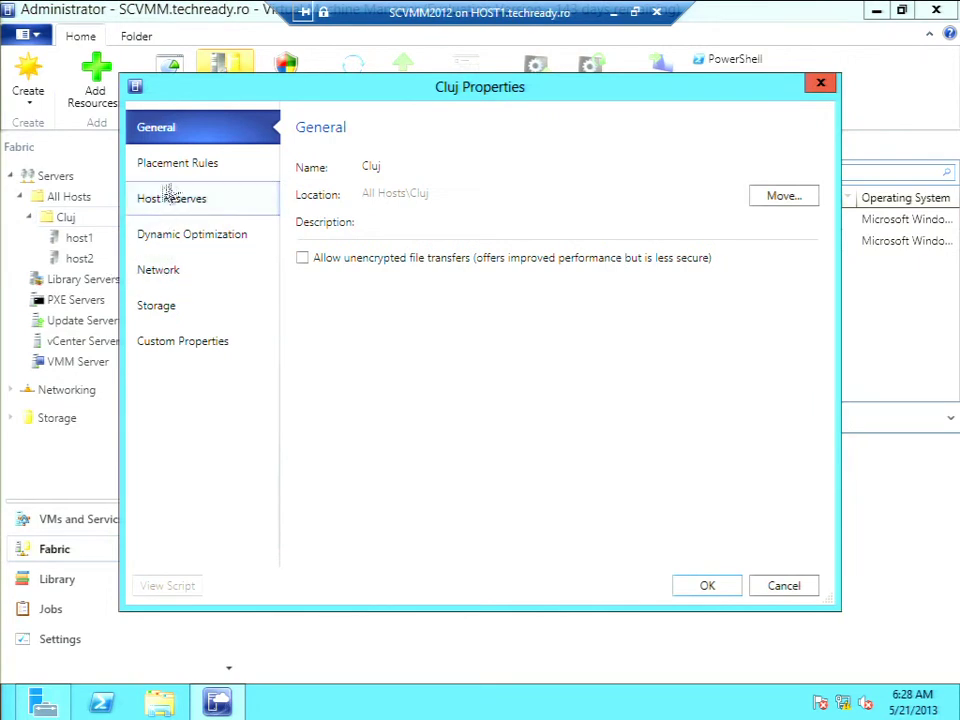
{"action": "left_click_drag", "start_coordinate": [223, 92], "coordinate": [282, 116]}
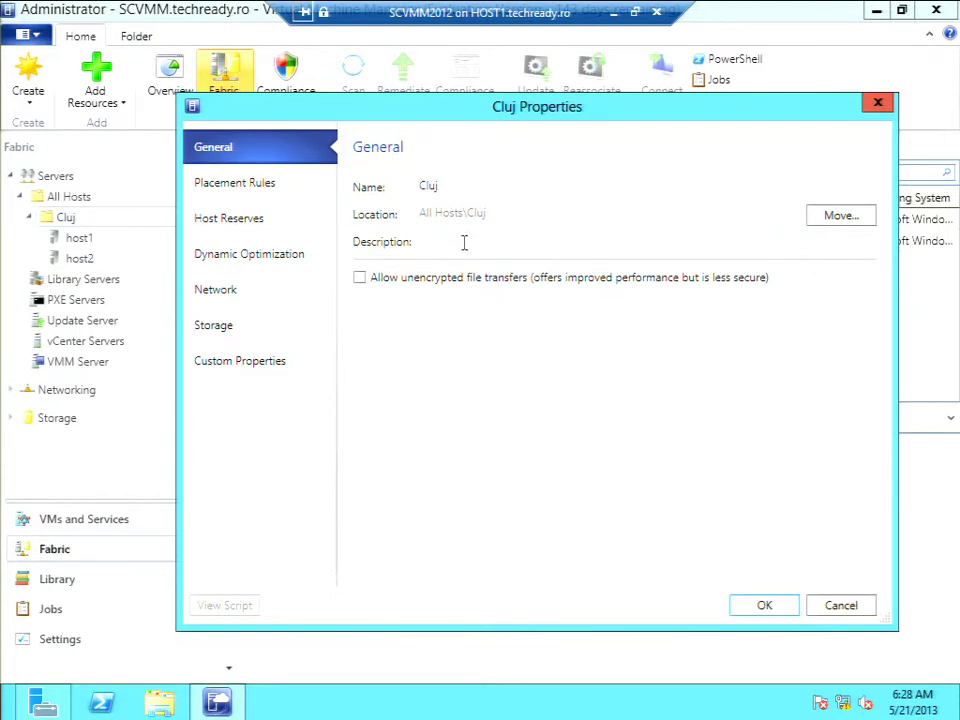
{"action": "left_click", "coordinate": [242, 193]}
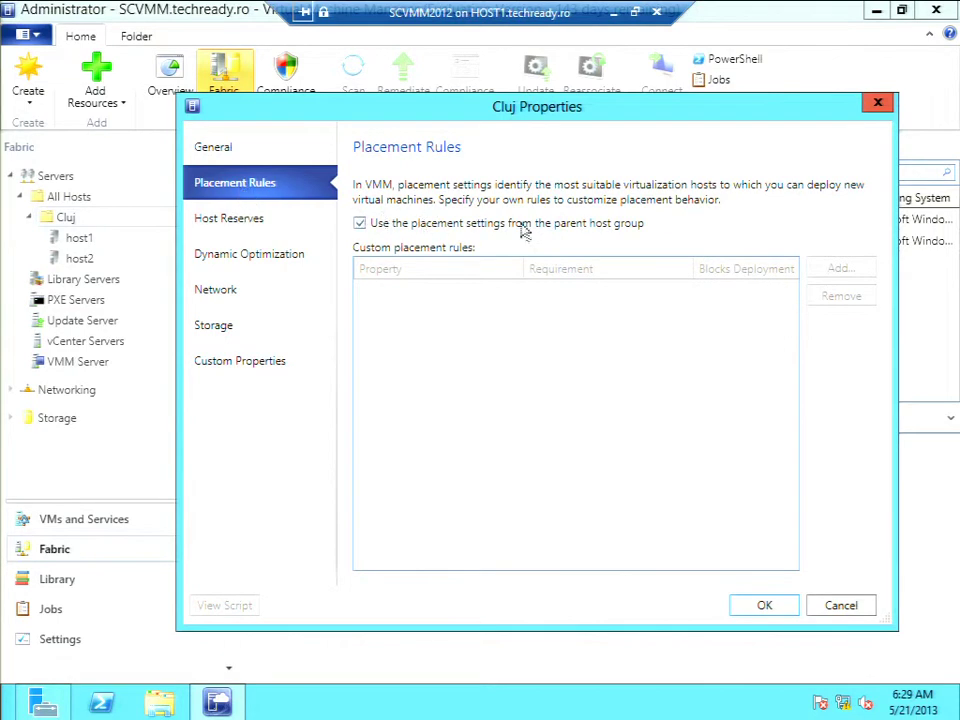
- Try out a custom placement rule for Cluj, review its custom property and requirement options, and return to the parent group's placement settings
{"action": "left_click", "coordinate": [360, 224]}
{"action": "left_click", "coordinate": [360, 224]}
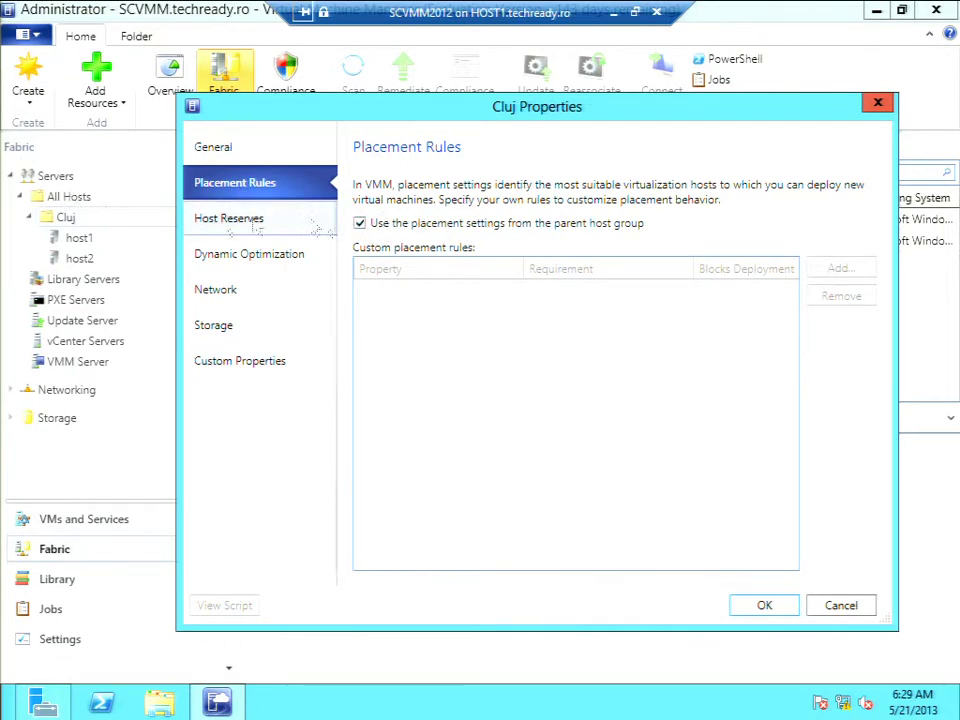
{"action": "left_click", "coordinate": [360, 224]}
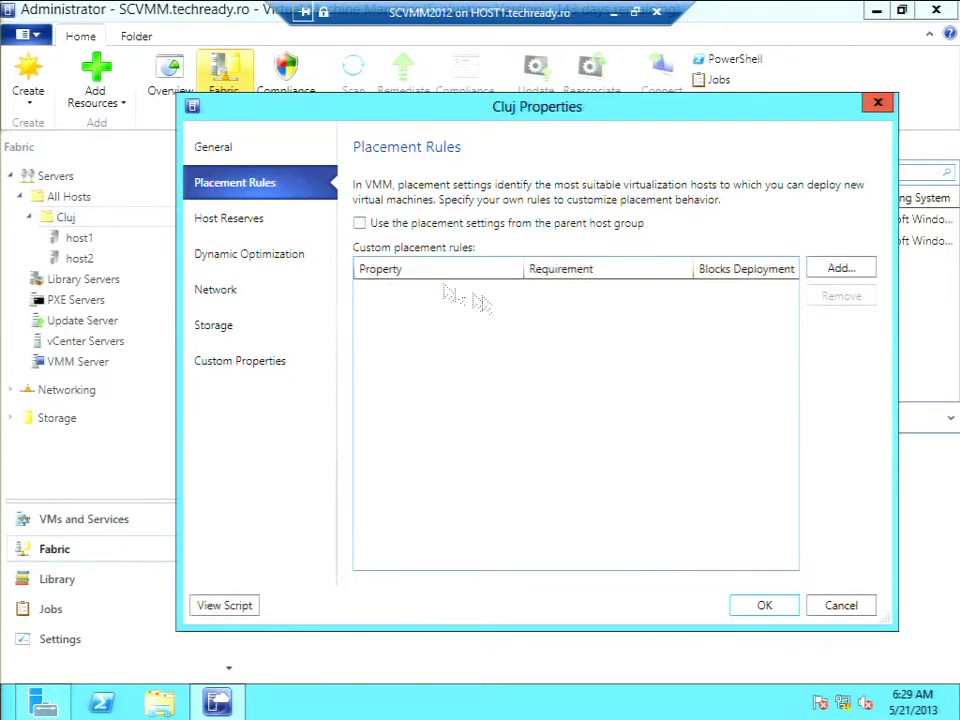
{"action": "left_click", "coordinate": [842, 268]}
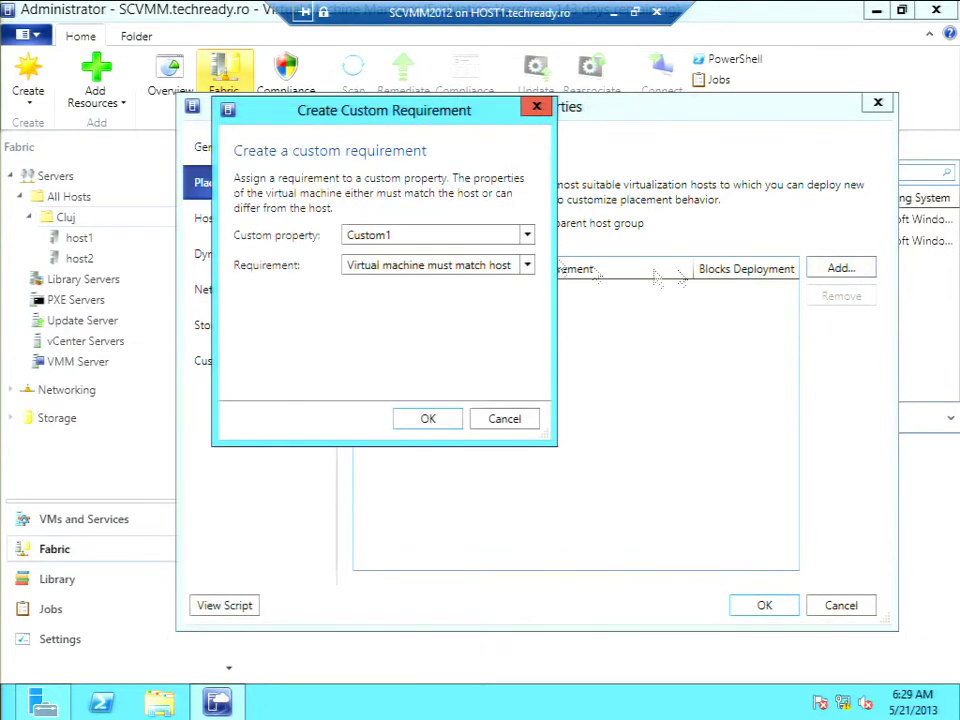
{"action": "left_click", "coordinate": [527, 238]}
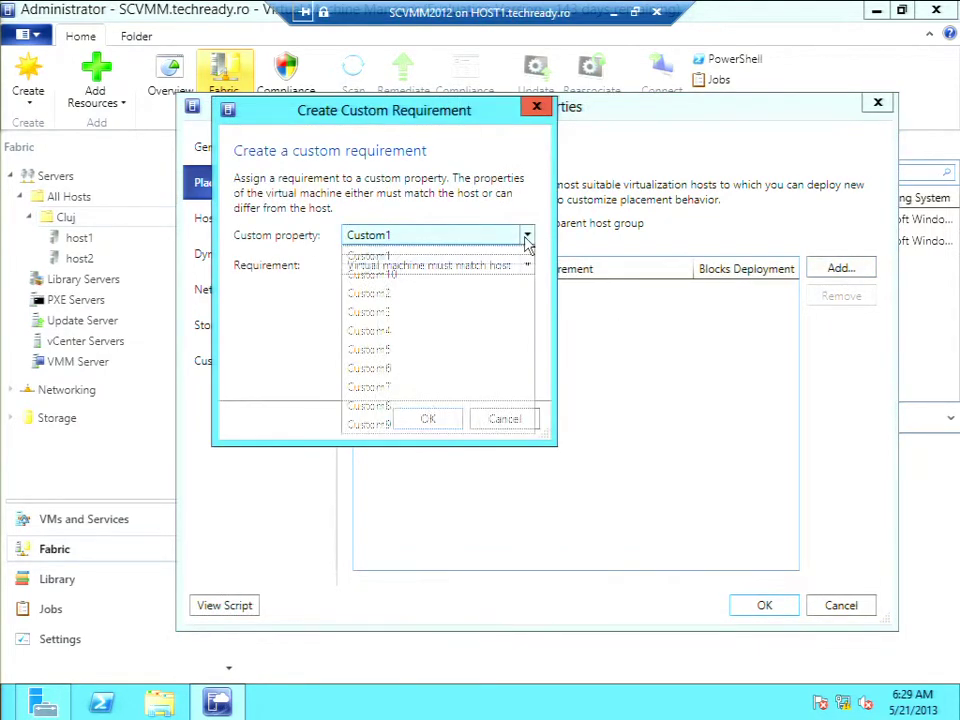
{"action": "left_click", "coordinate": [527, 240]}
{"action": "left_click", "coordinate": [527, 266]}
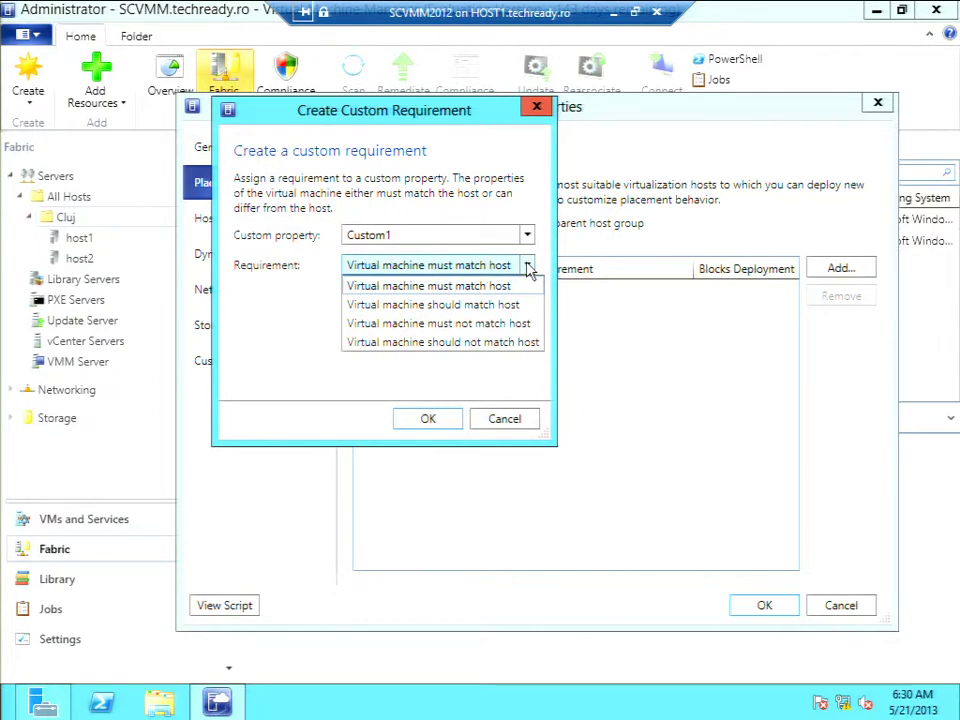
{"action": "left_click", "coordinate": [529, 428]}
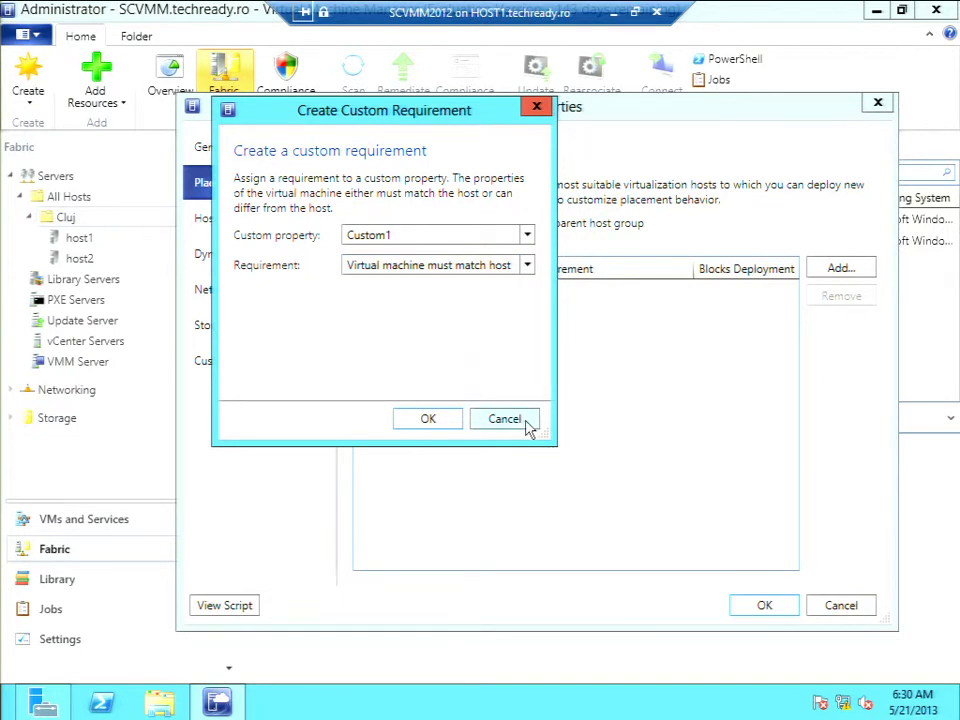
{"action": "left_click", "coordinate": [505, 419]}
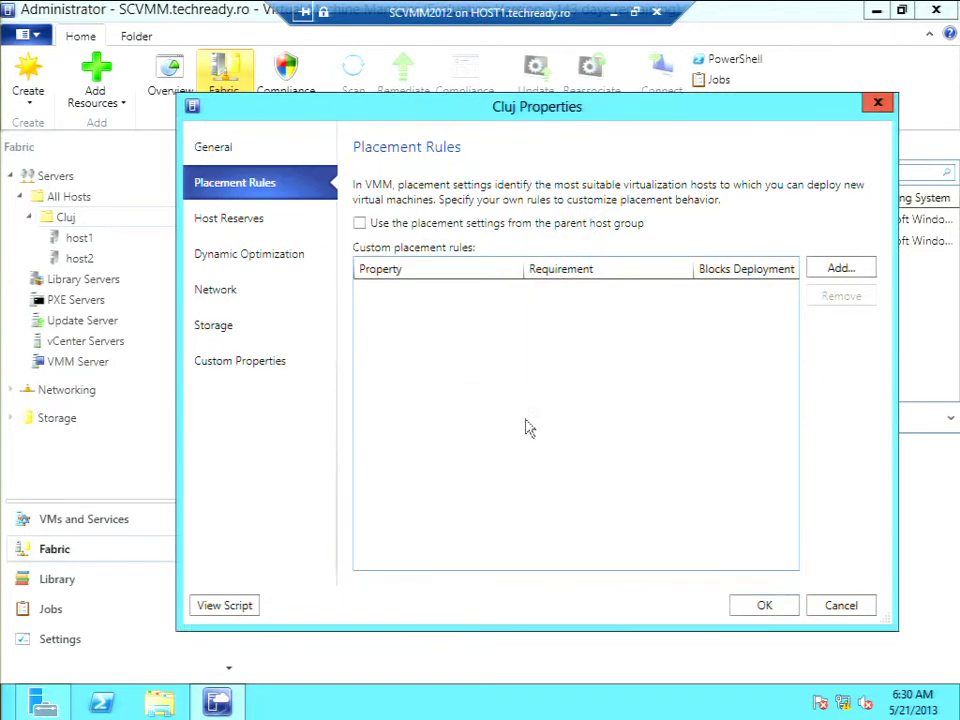
{"action": "left_click", "coordinate": [360, 224]}
- Stop inheriting the parent group's host reserves and set the memory reserve to 50 MB
{"action": "left_click", "coordinate": [250, 231]}
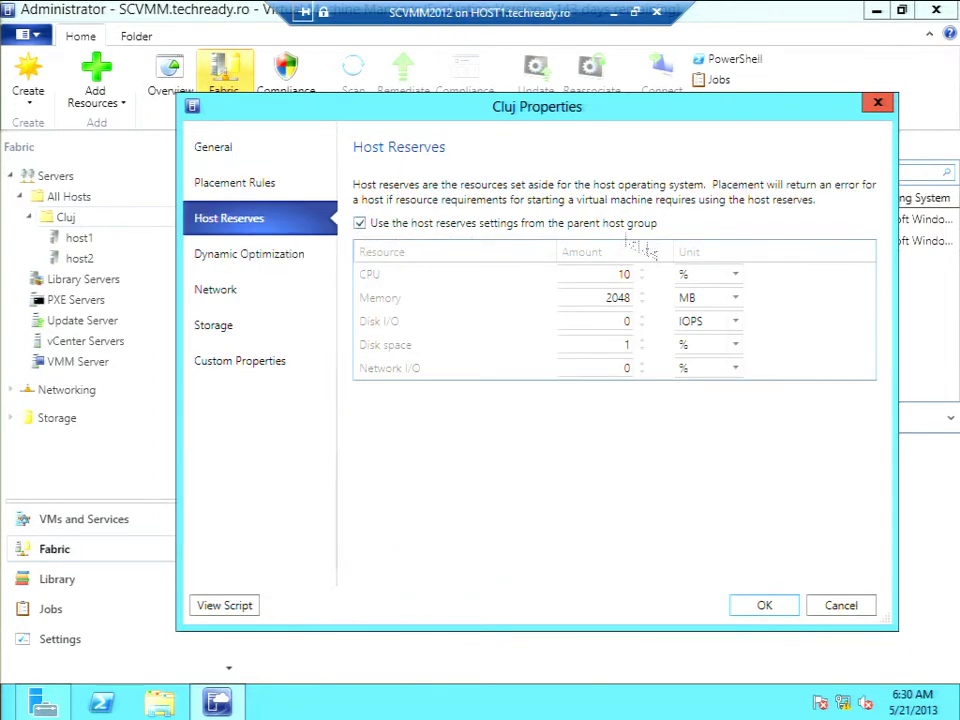
{"action": "left_click", "coordinate": [360, 223]}
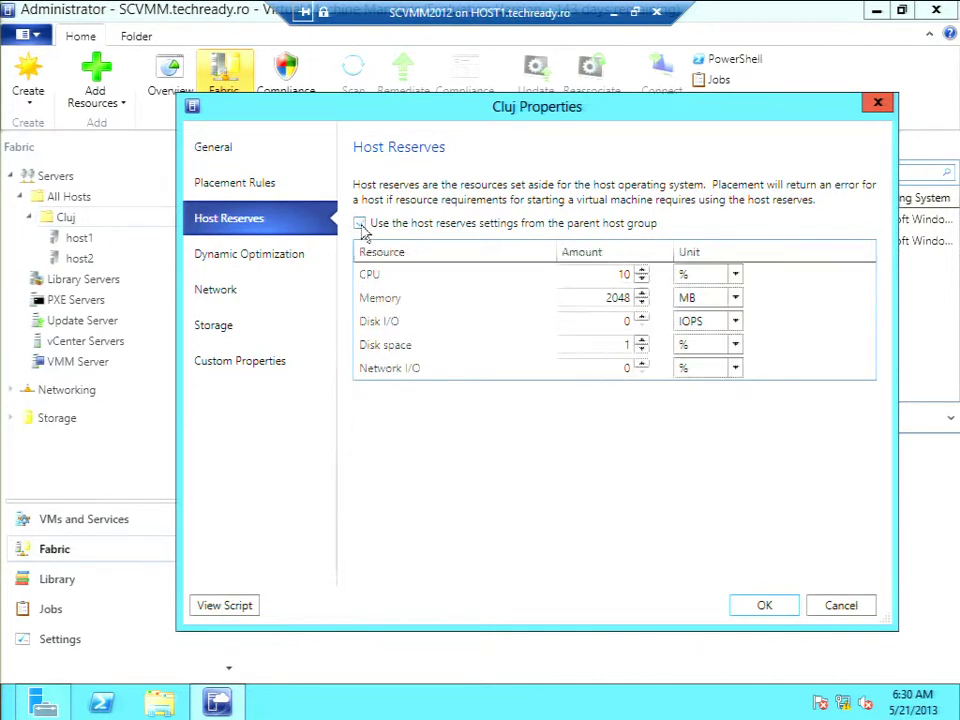
{"action": "left_click", "coordinate": [606, 297]}
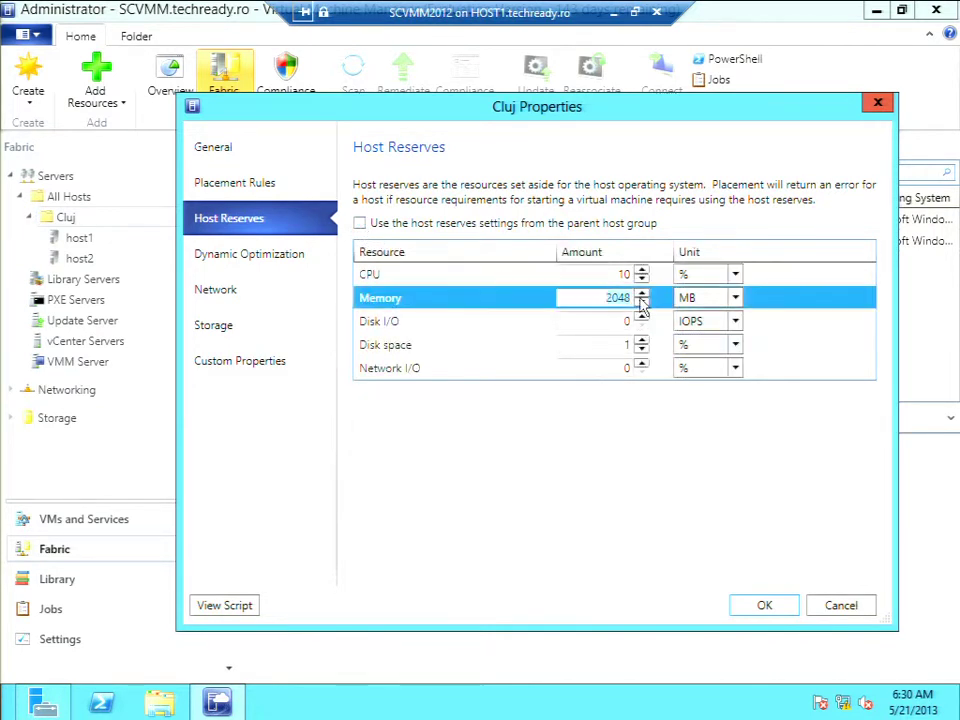
{"action": "type", "text": "512"}
{"action": "key", "text": "BackSpace"}
{"action": "key", "text": "BackSpace"}
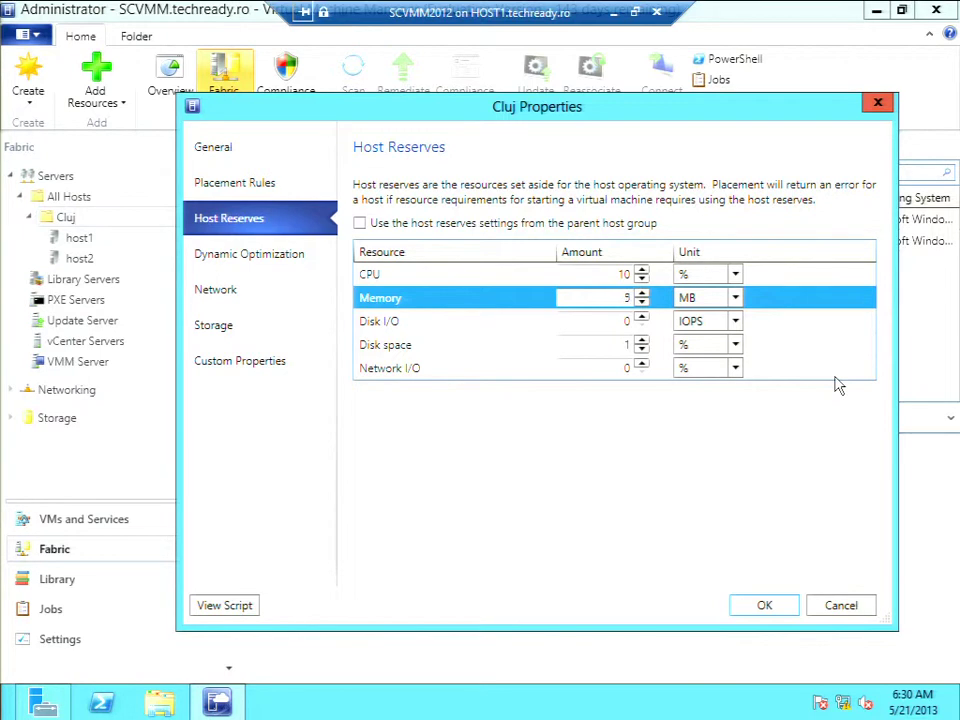
{"action": "type", "text": "00"}
{"action": "key", "text": "BackSpace"}
- Stop inheriting the parent group's dynamic optimization settings, and enable automatic virtual machine migration and power optimization
{"action": "left_click", "coordinate": [219, 262]}
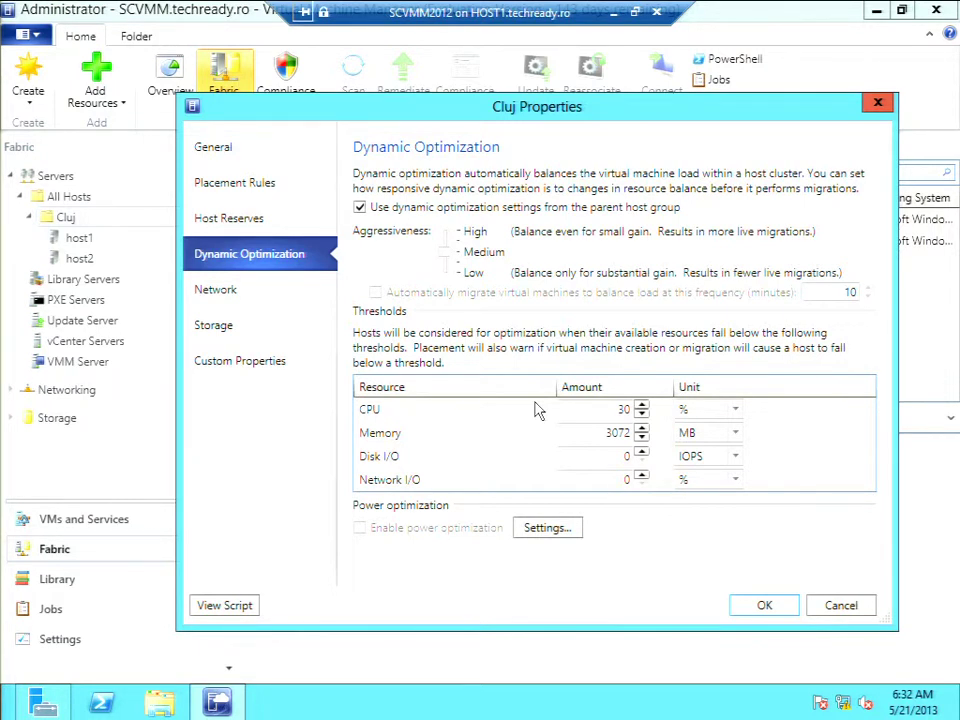
{"action": "left_click", "coordinate": [359, 207]}
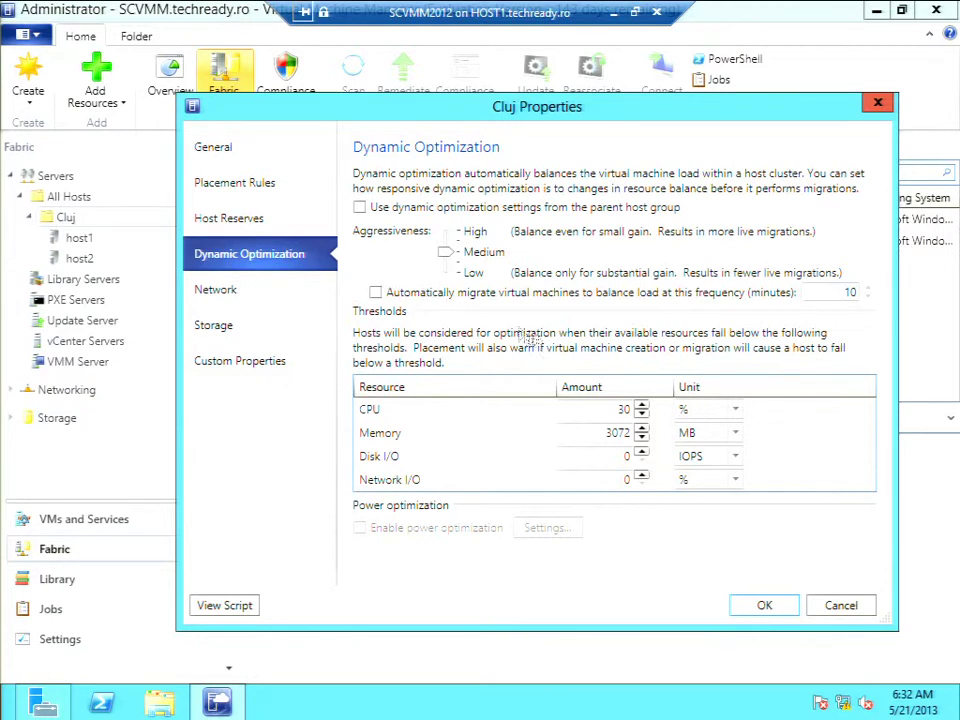
{"action": "left_click", "coordinate": [620, 411]}
{"action": "left_click", "coordinate": [375, 293]}
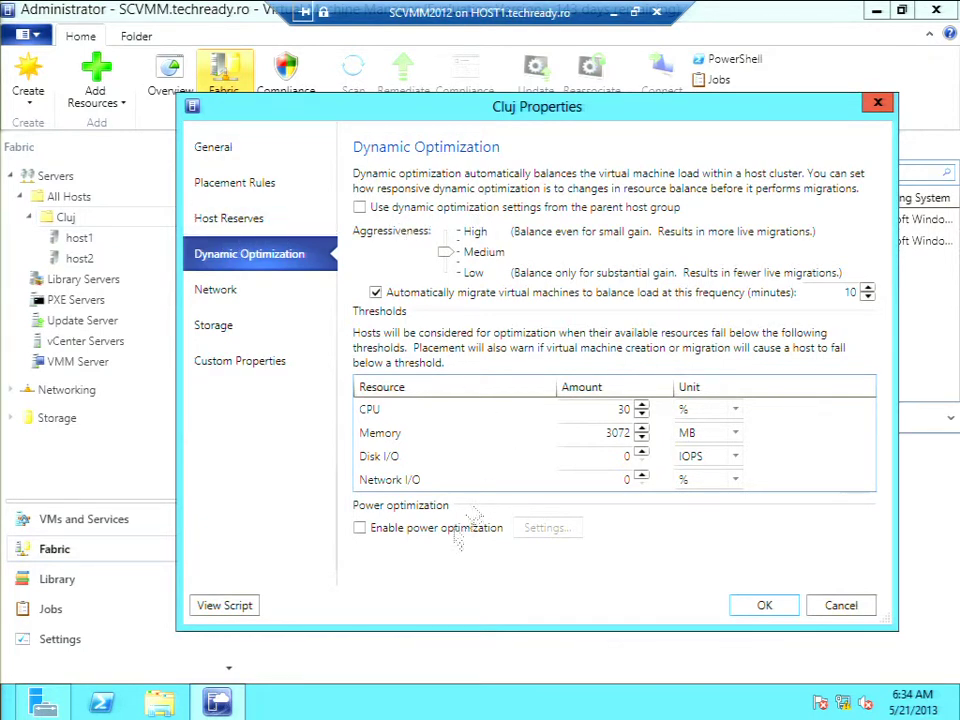
{"action": "left_click", "coordinate": [359, 527]}
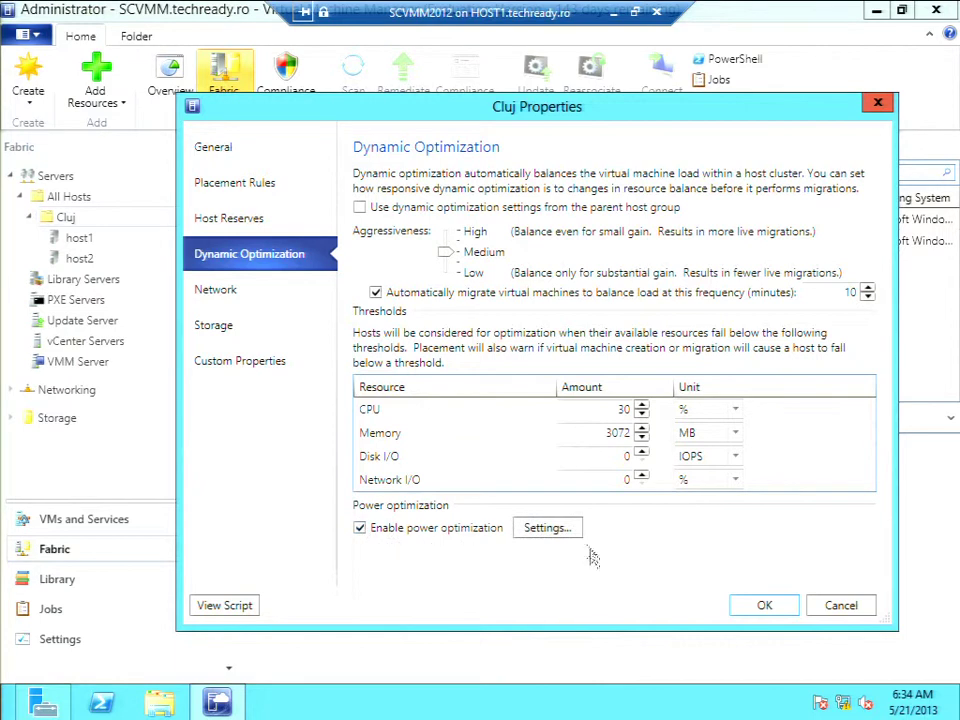
- Try excluding 7 AM to 7 PM on all days from the power optimization schedule, and discard the schedule change
{"action": "left_click", "coordinate": [548, 528]}
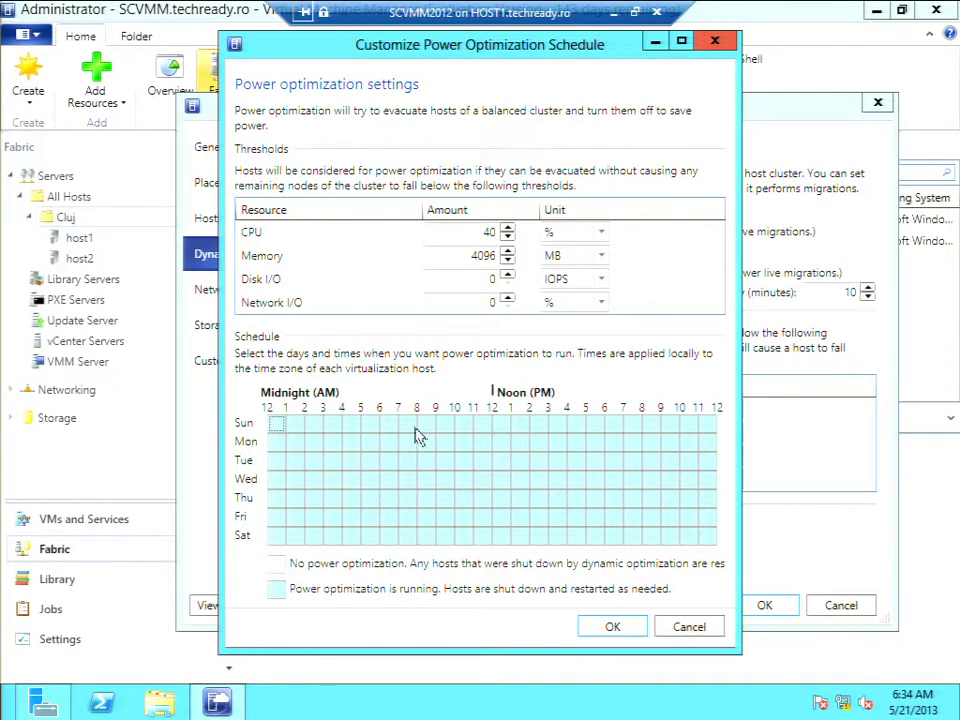
{"action": "left_click_drag", "start_coordinate": [408, 431], "coordinate": [565, 432]}
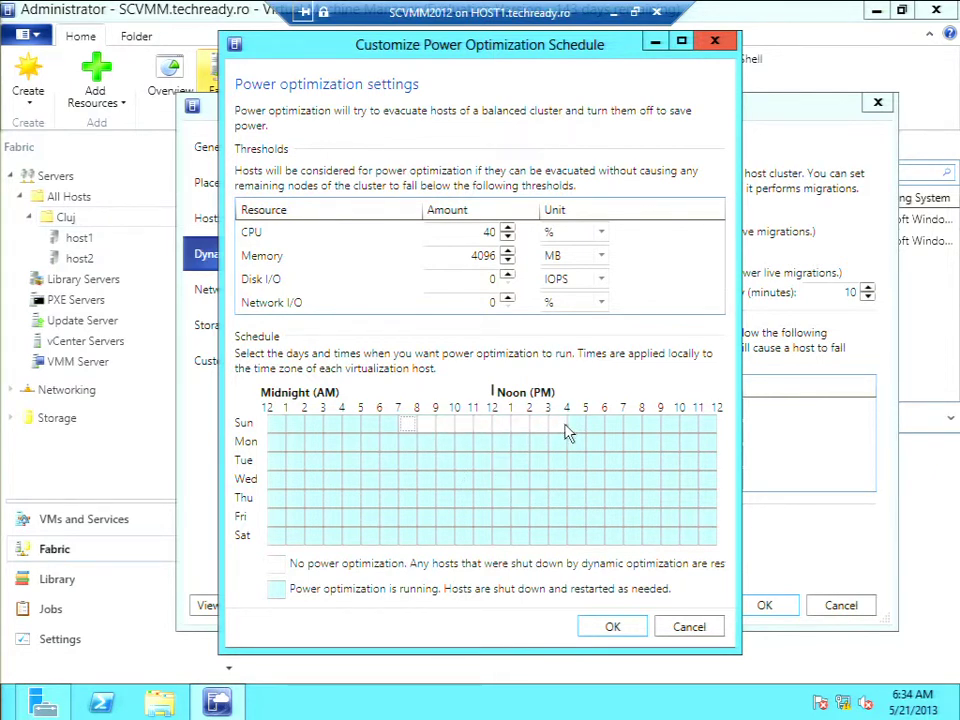
{"action": "mouse_move", "coordinate": [615, 430]}
{"action": "left_mouse_down"}
{"action": "mouse_move", "coordinate": [608, 540]}
{"action": "mouse_move", "coordinate": [414, 540]}
{"action": "mouse_move", "coordinate": [414, 395]}
{"action": "mouse_move", "coordinate": [456, 445]}
{"action": "mouse_move", "coordinate": [606, 444]}
{"action": "mouse_move", "coordinate": [597, 505]}
{"action": "mouse_move", "coordinate": [583, 523]}
{"action": "mouse_move", "coordinate": [437, 519]}
{"action": "mouse_move", "coordinate": [428, 460]}
{"action": "mouse_move", "coordinate": [579, 470]}
{"action": "mouse_move", "coordinate": [559, 508]}
{"action": "mouse_move", "coordinate": [446, 508]}
{"action": "mouse_move", "coordinate": [446, 491]}
{"action": "mouse_move", "coordinate": [565, 484]}
{"action": "left_mouse_up"}
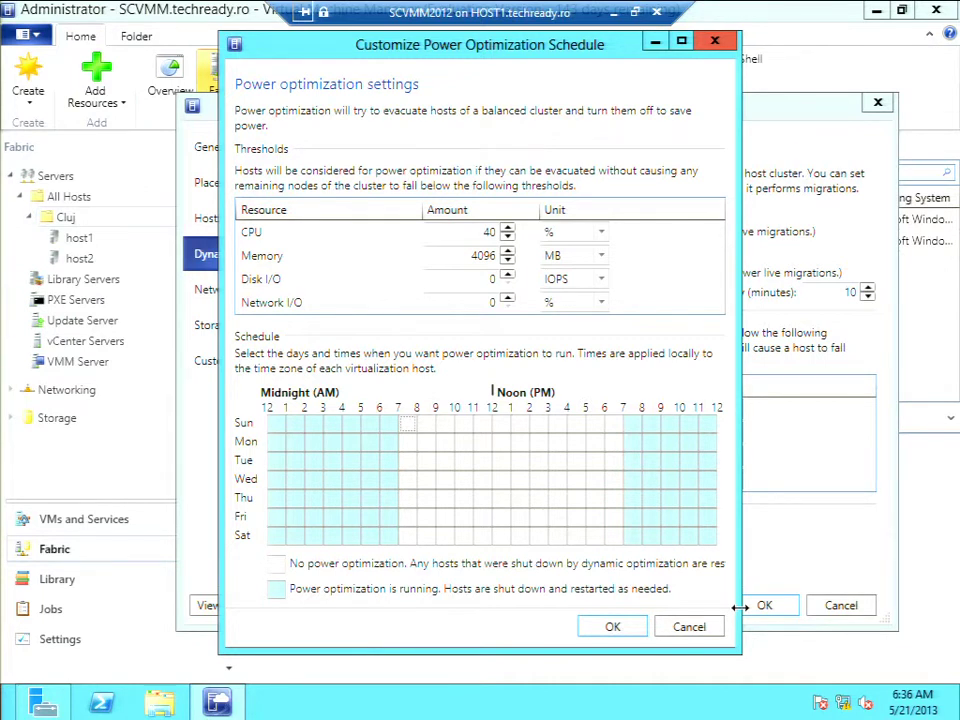
{"action": "left_click", "coordinate": [682, 628]}
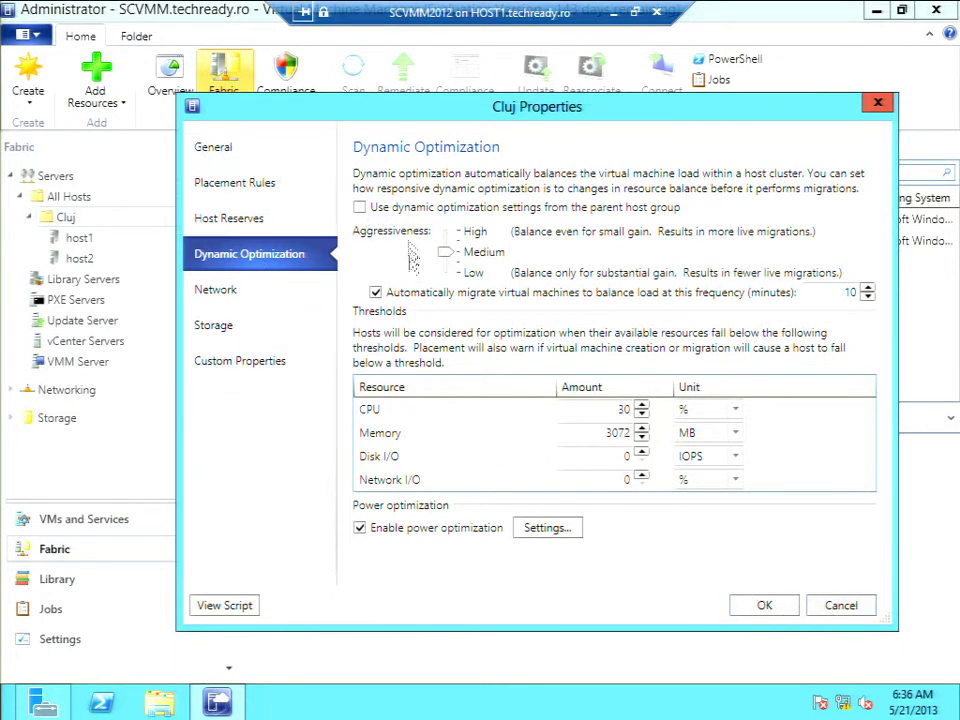
- Set Cluj's dynamic optimization aggressiveness to Low and turn off power optimization
{"action": "left_click_drag", "start_coordinate": [446, 252], "coordinate": [445, 272]}
{"action": "left_click", "coordinate": [360, 527]}
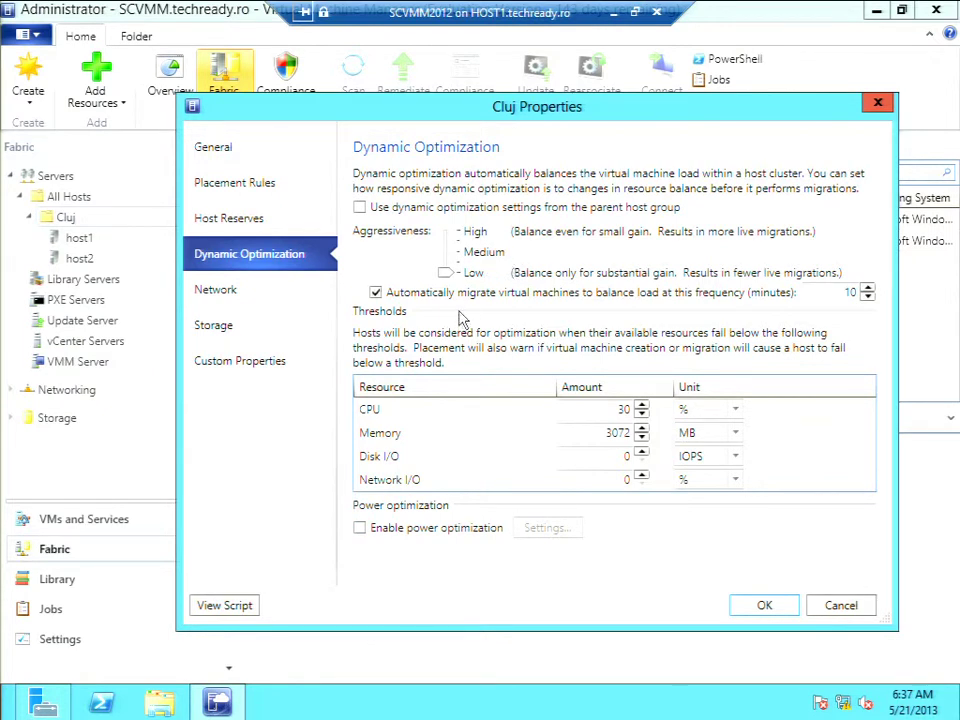
- Review Cluj's inherited network resources and the storage pools that can be allocated to it, without changing the pool allocation
{"action": "left_click", "coordinate": [220, 292]}
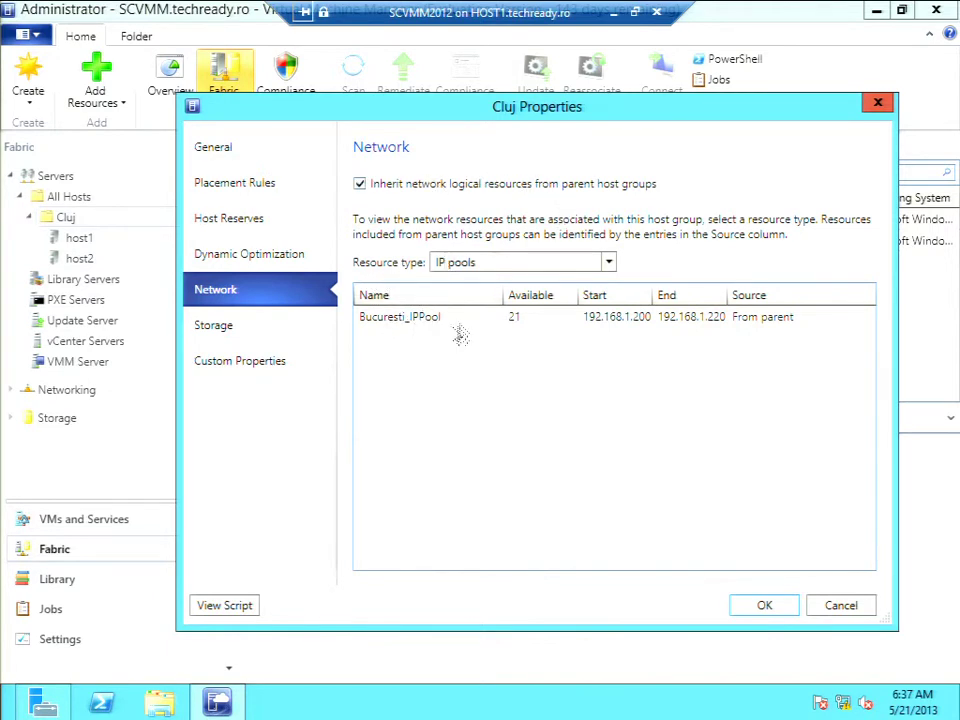
{"action": "left_click", "coordinate": [267, 338]}
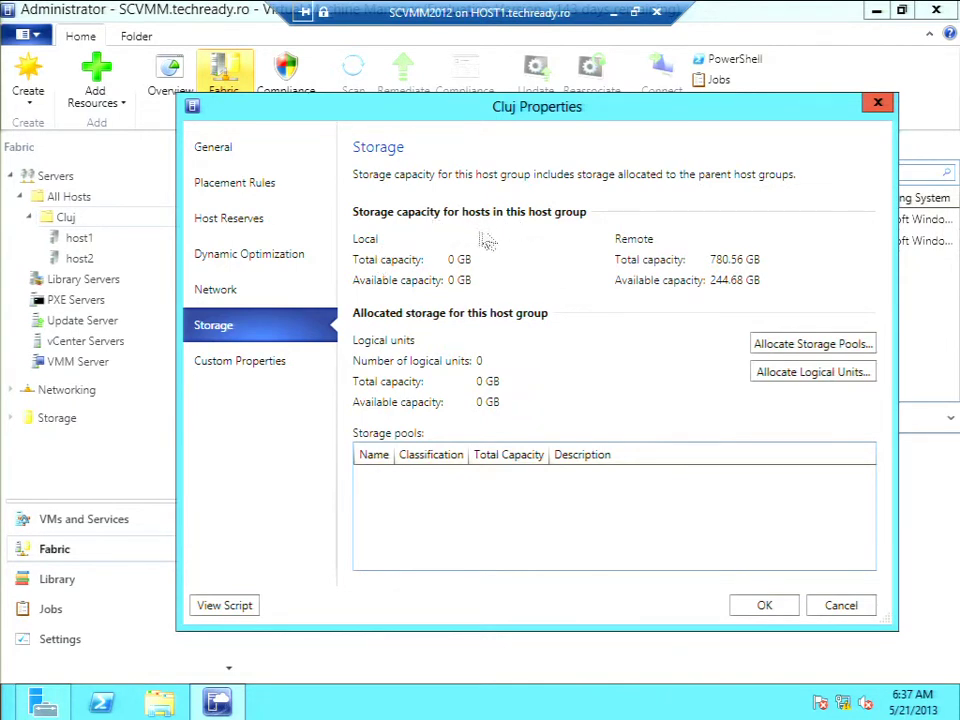
{"action": "left_click", "coordinate": [787, 348]}
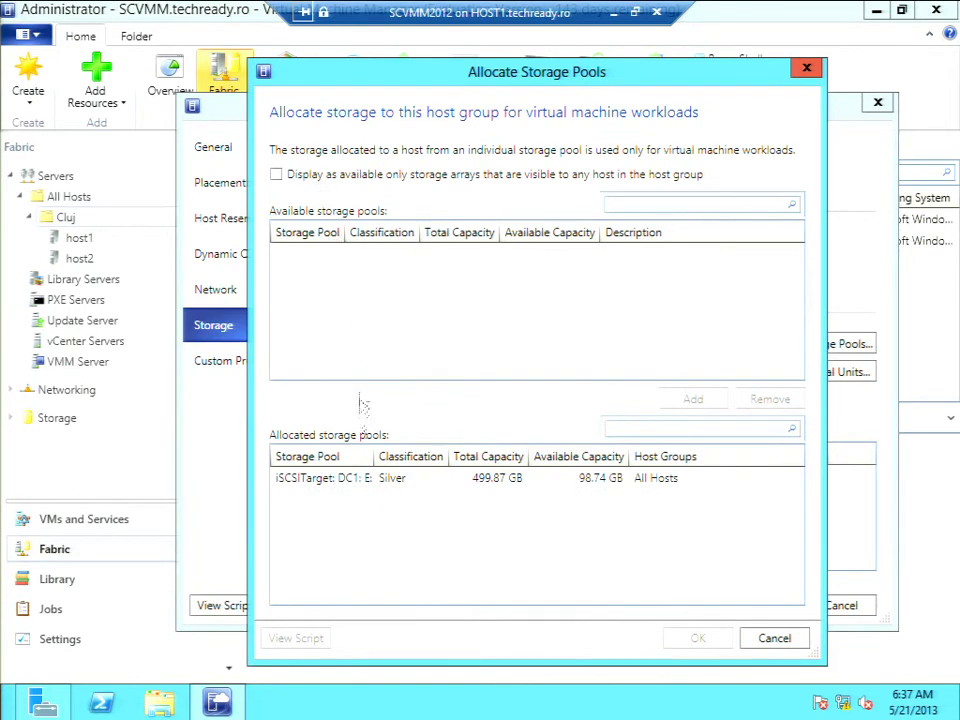
{"action": "left_click", "coordinate": [338, 484]}
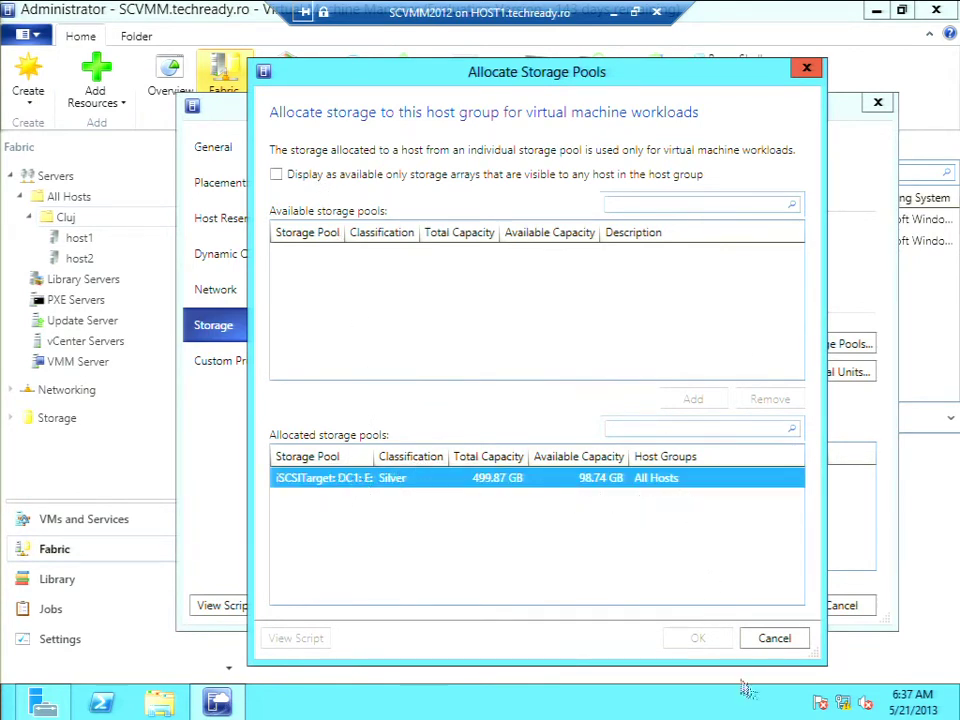
{"action": "left_click", "coordinate": [769, 643]}
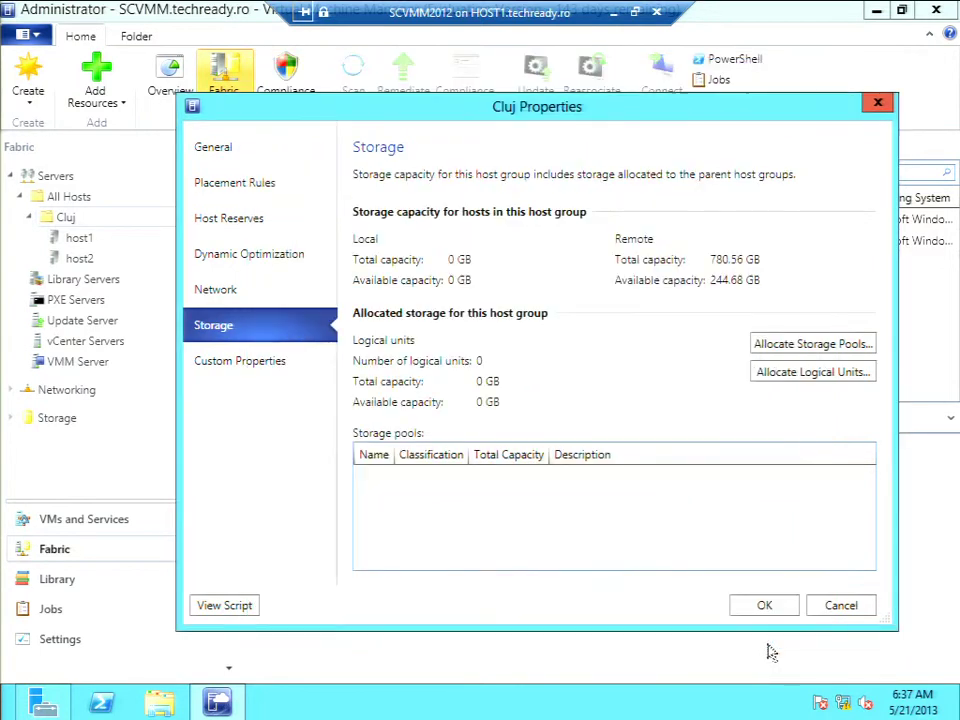
- Allocate the available 100 GB logical unit iSCSIDisk3 to the Cluj host group
{"action": "left_click", "coordinate": [826, 378]}
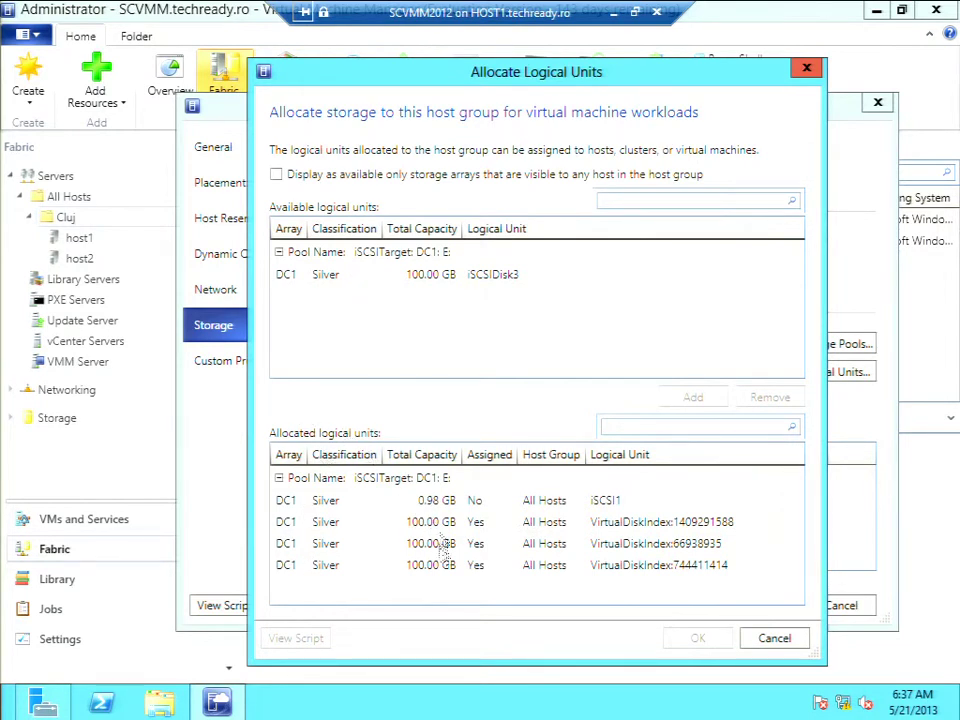
{"action": "left_click", "coordinate": [300, 277]}
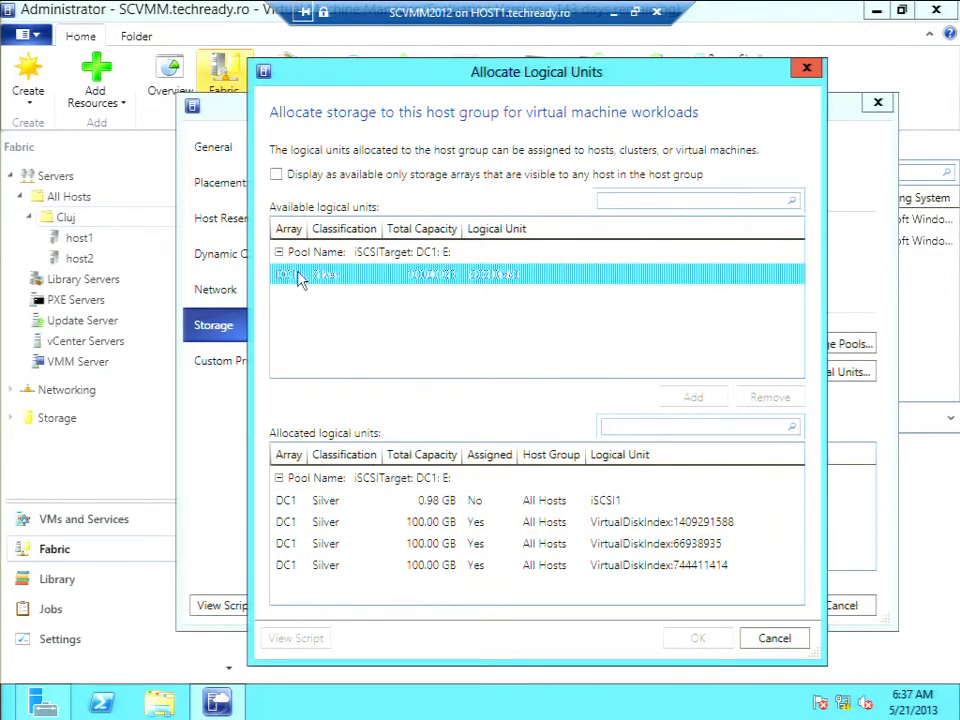
{"action": "left_click", "coordinate": [695, 402]}
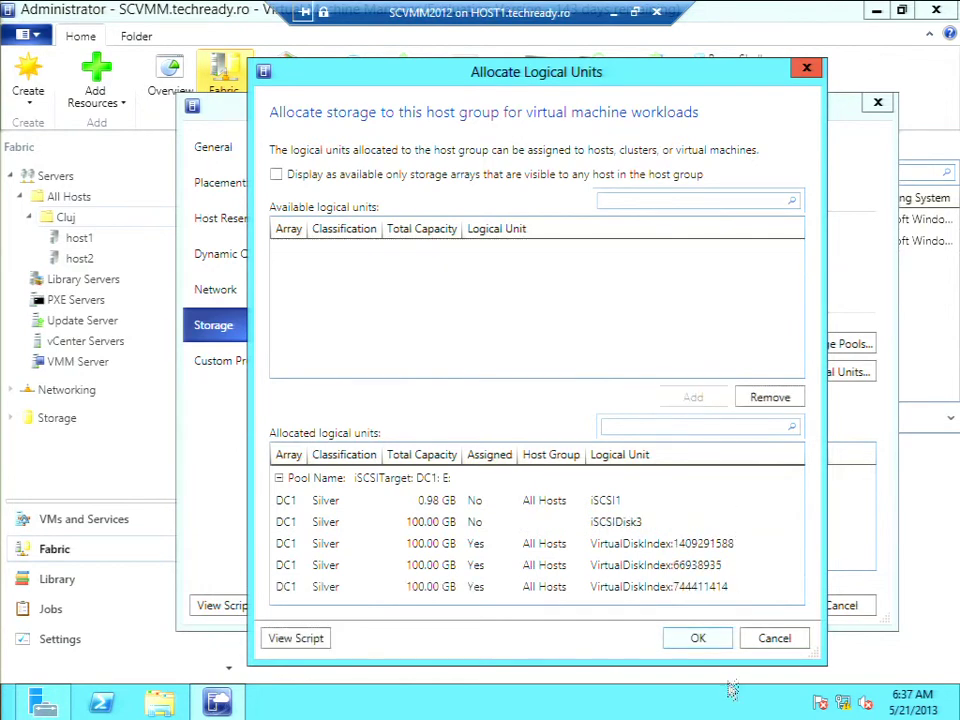
{"action": "left_click", "coordinate": [702, 637]}
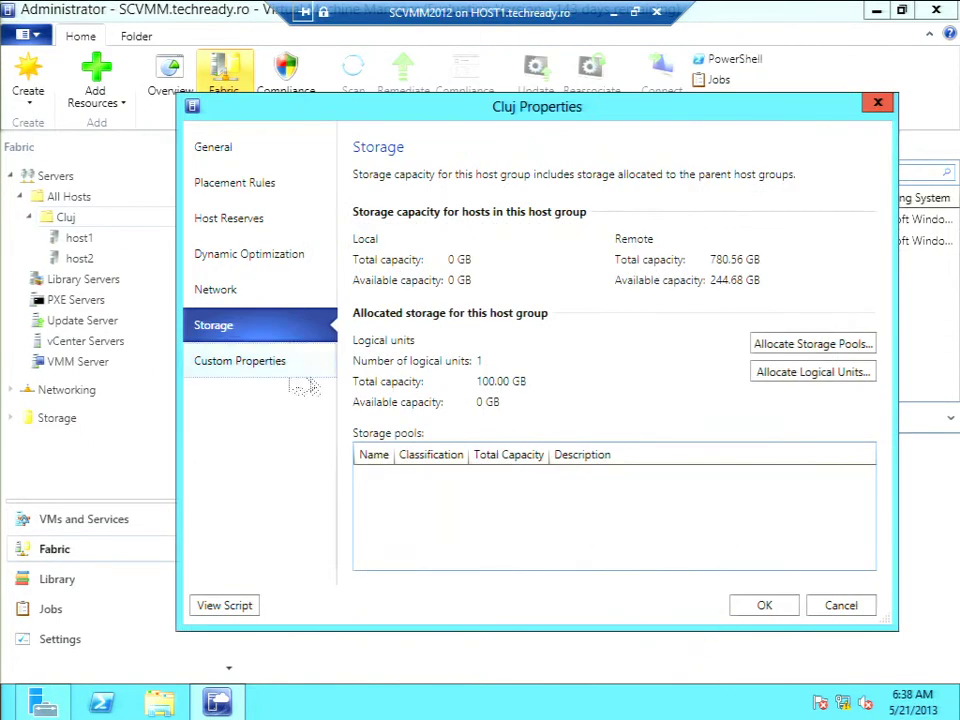
- Review Cluj's custom property management and generated PowerShell script, and save the host group's property changes
{"action": "left_click", "coordinate": [262, 372]}
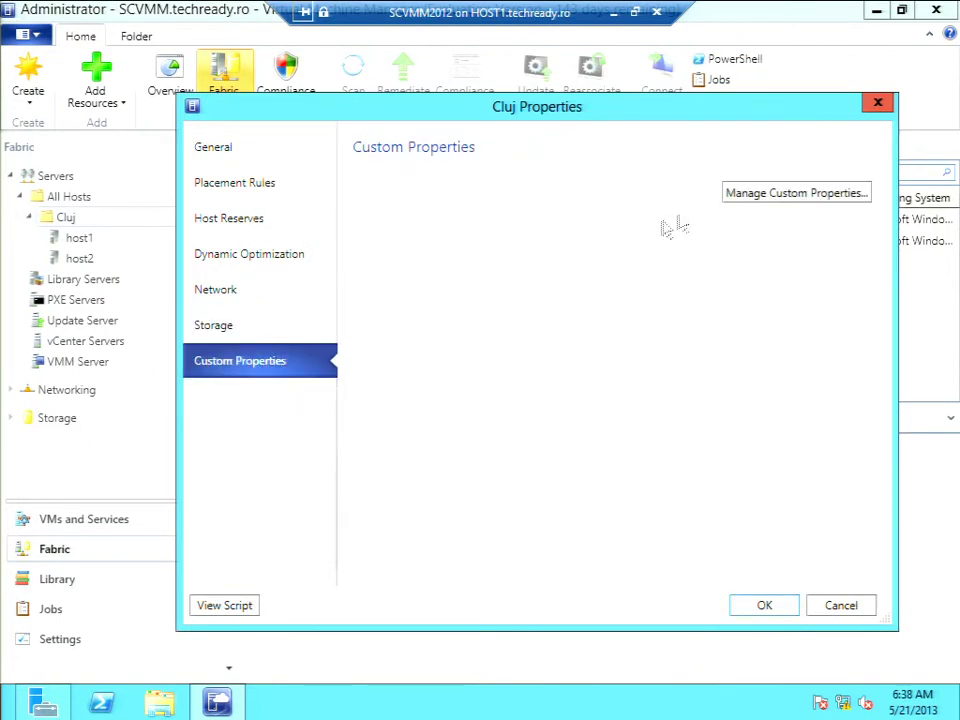
{"action": "left_click", "coordinate": [746, 197]}
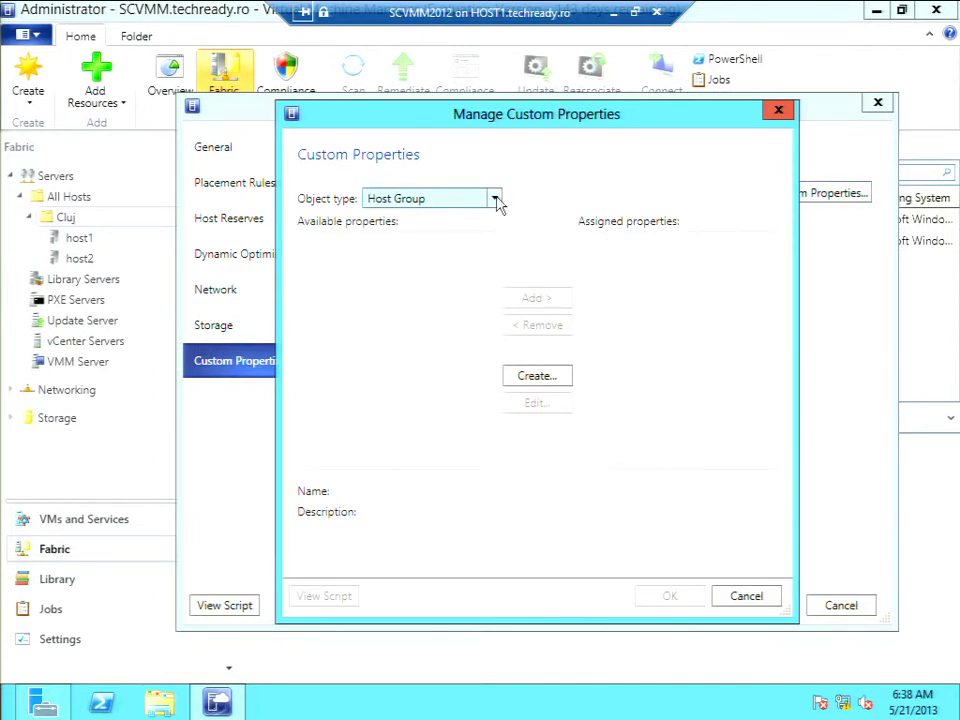
{"action": "left_click", "coordinate": [741, 597]}
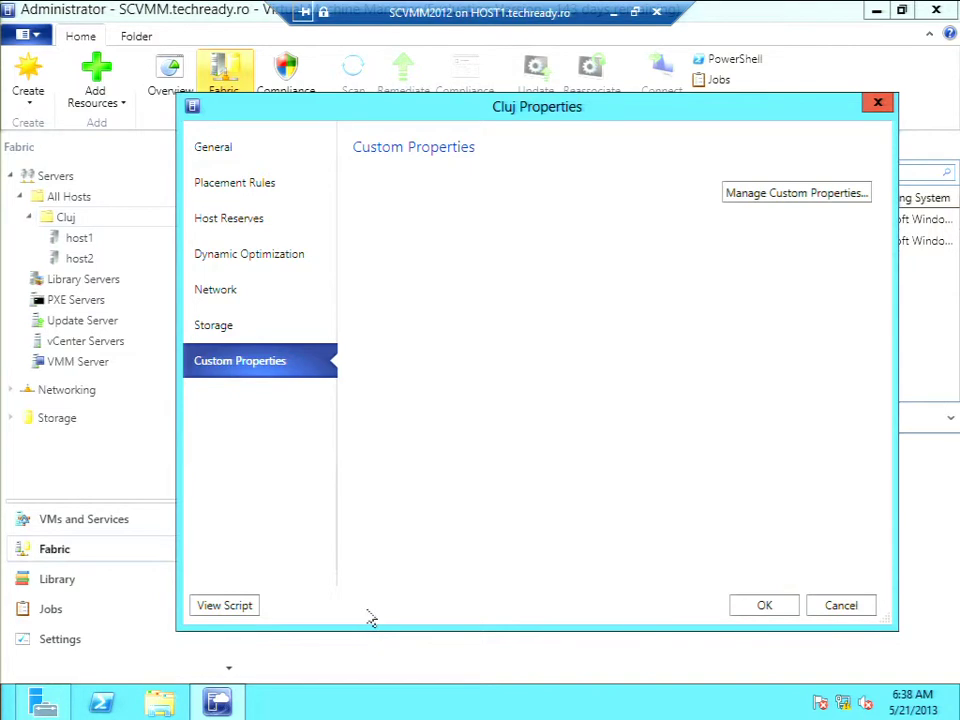
{"action": "left_click", "coordinate": [230, 606]}
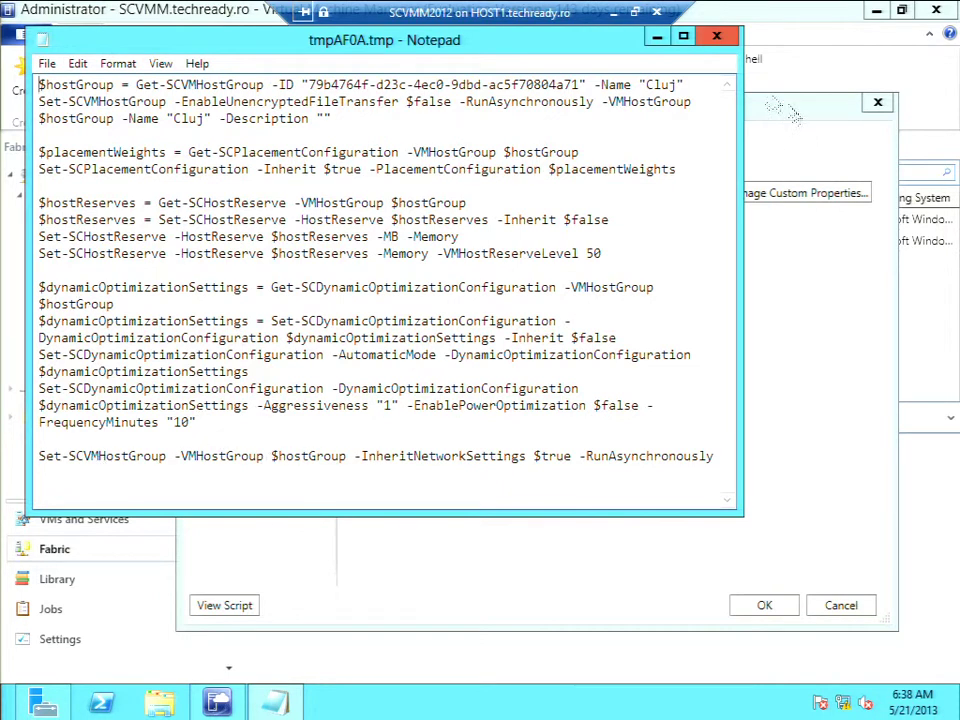
{"action": "left_click", "coordinate": [716, 36]}
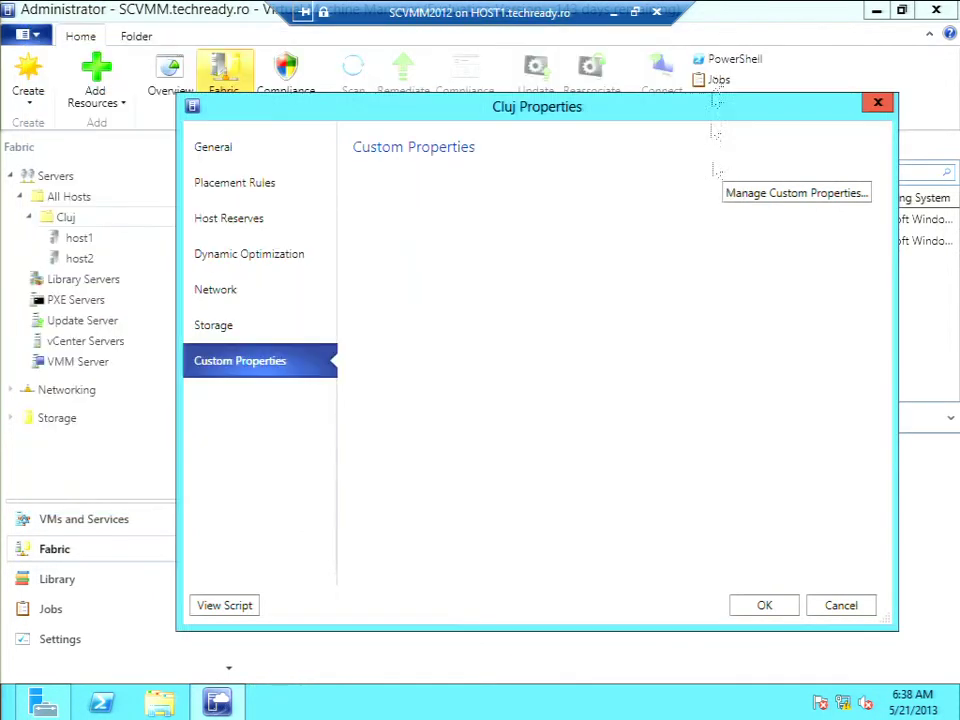
{"action": "left_click", "coordinate": [763, 605]}
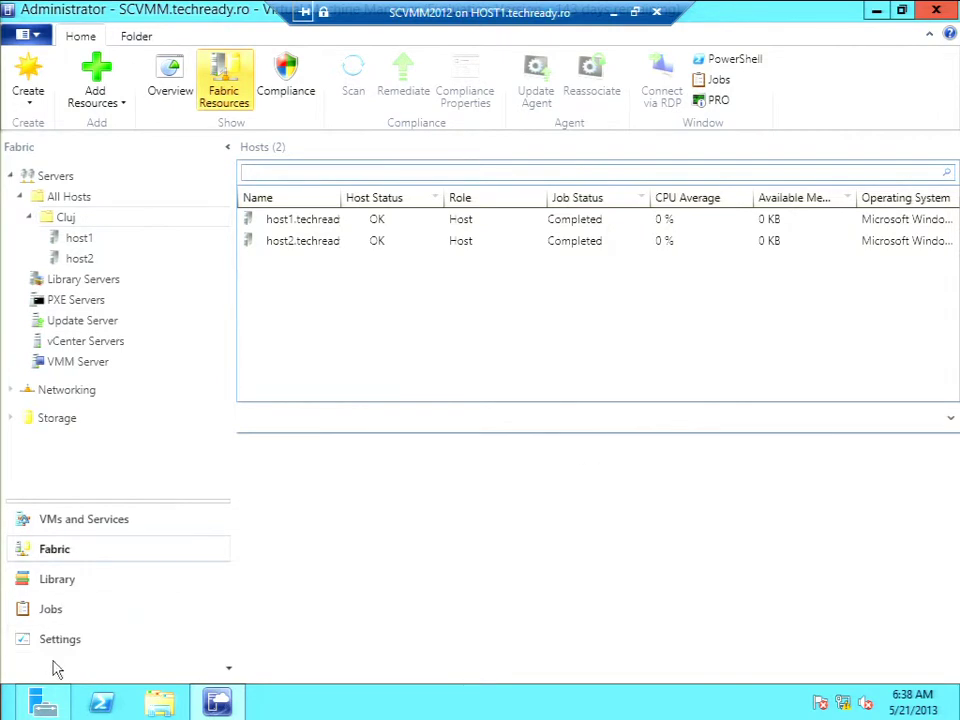
- Find the built-in Hyper-V capability profile in the library and open its capabilities for review
{"action": "left_click", "coordinate": [48, 583]}
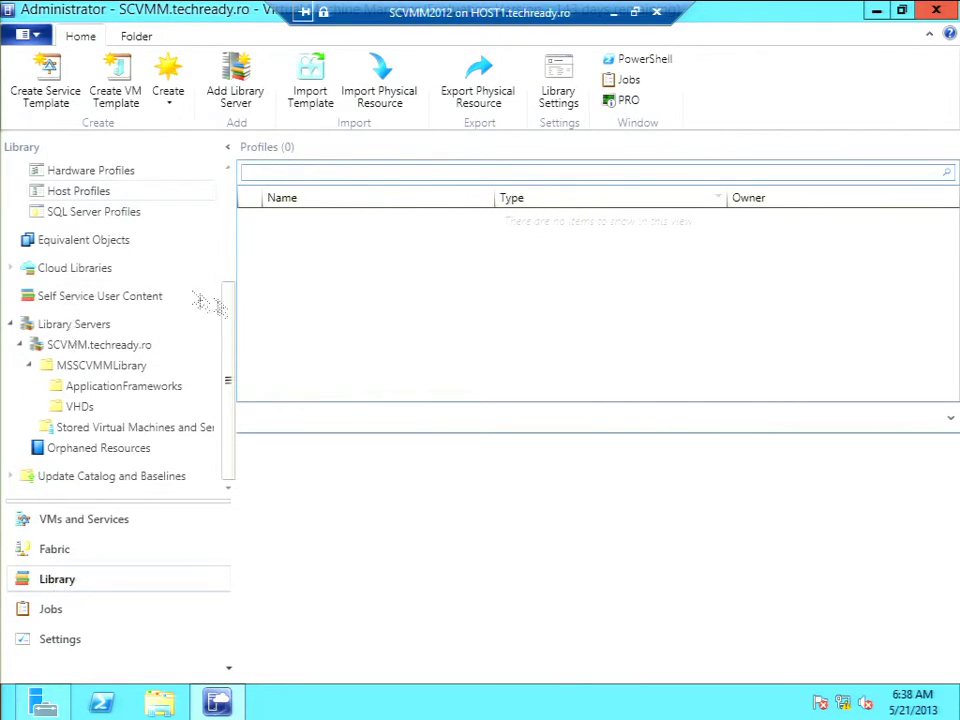
{"action": "left_click", "coordinate": [229, 180]}
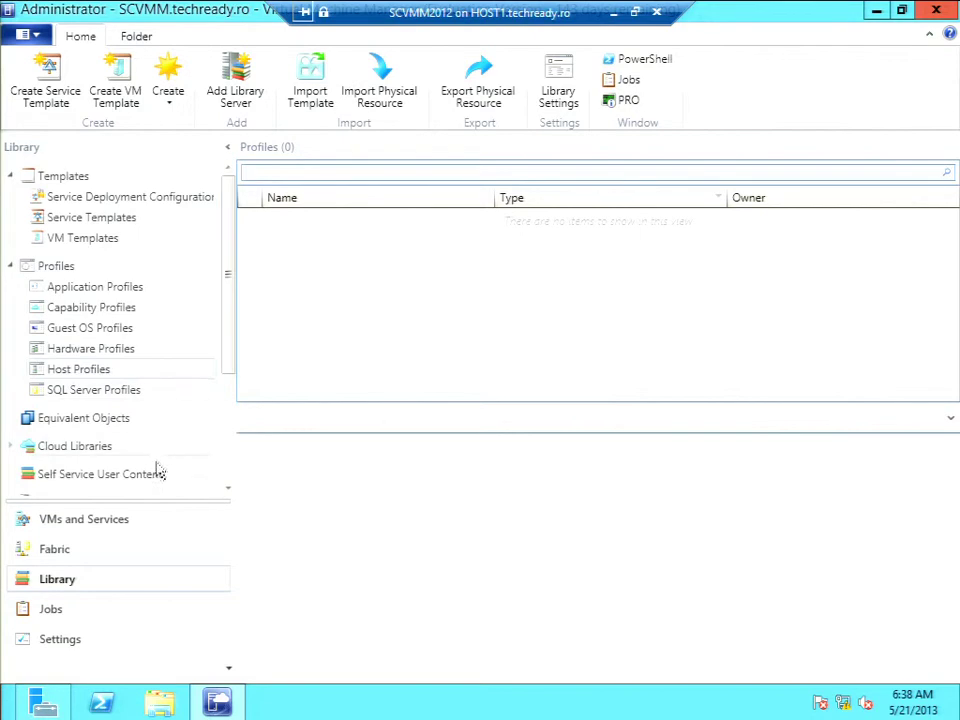
{"action": "left_click", "coordinate": [86, 314]}
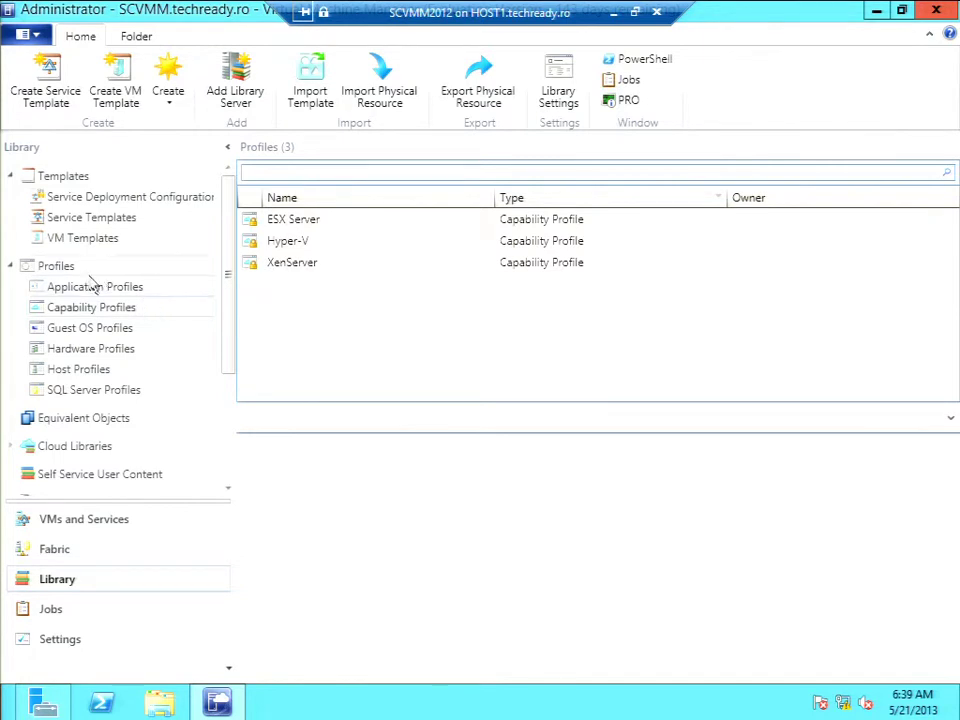
{"action": "left_click", "coordinate": [273, 249]}
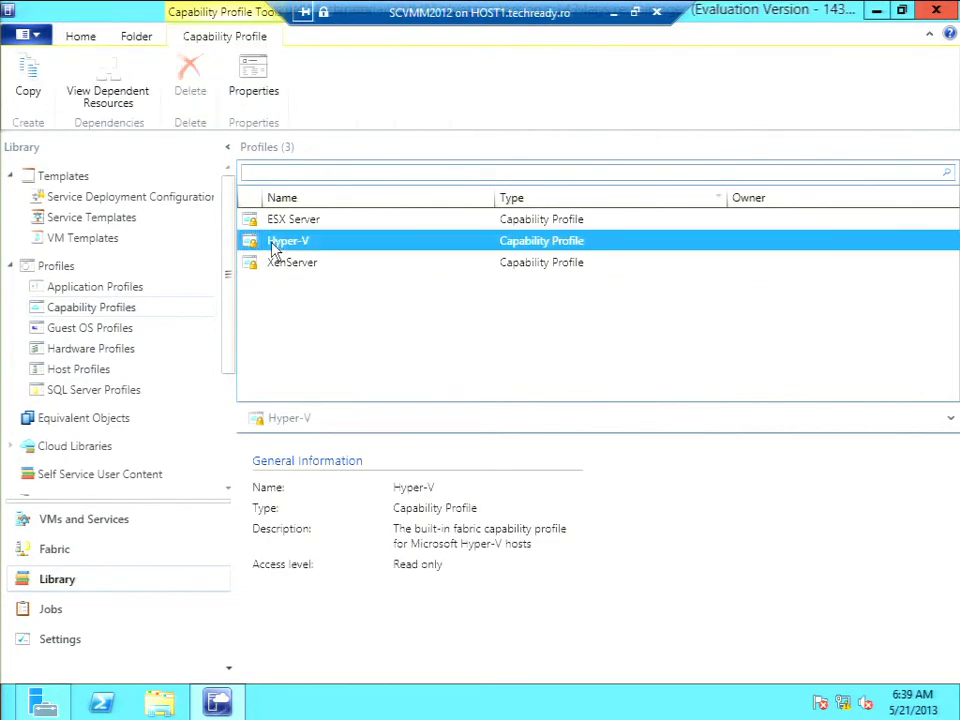
{"action": "left_click", "coordinate": [251, 80]}
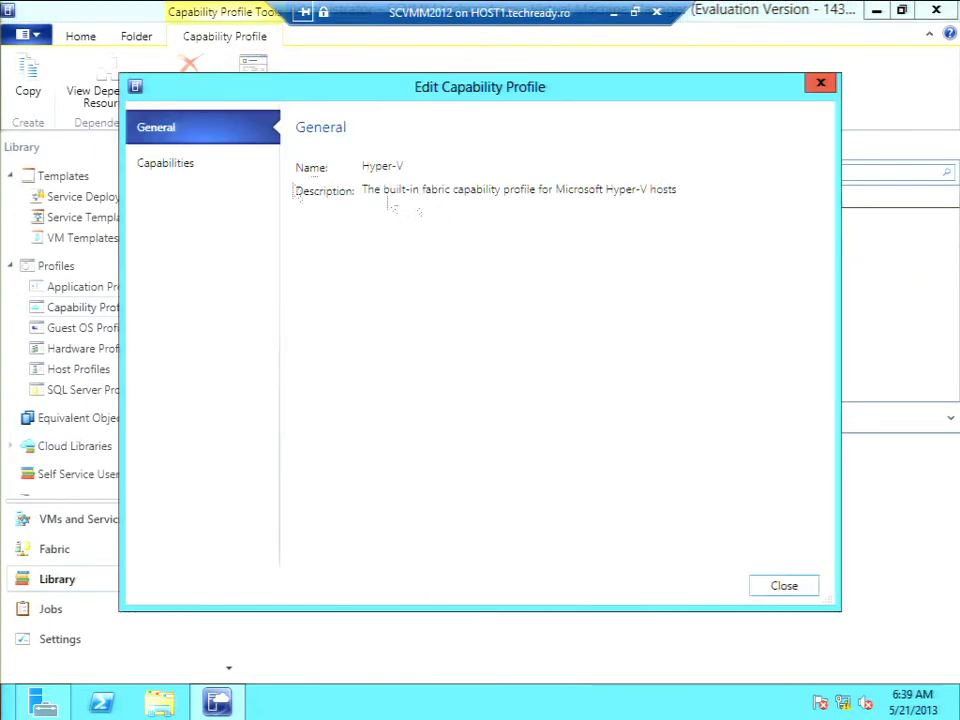
{"action": "left_click", "coordinate": [175, 165]}
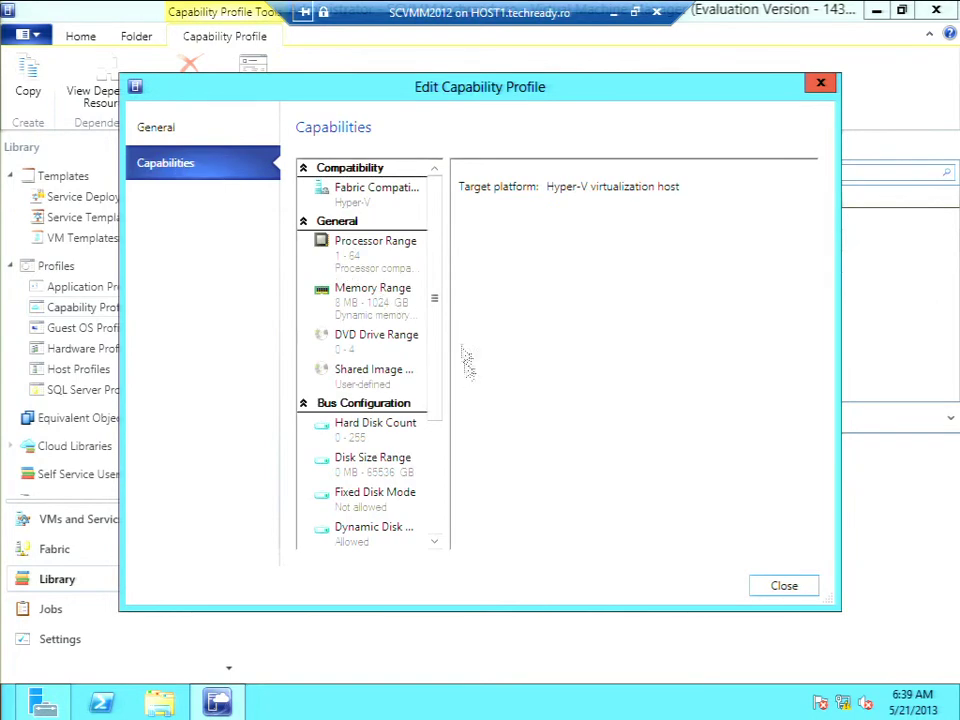
- Examine the Hyper-V profile's processor and memory ranges, including the processor compatibility and dynamic memory options
{"action": "left_click", "coordinate": [375, 258]}
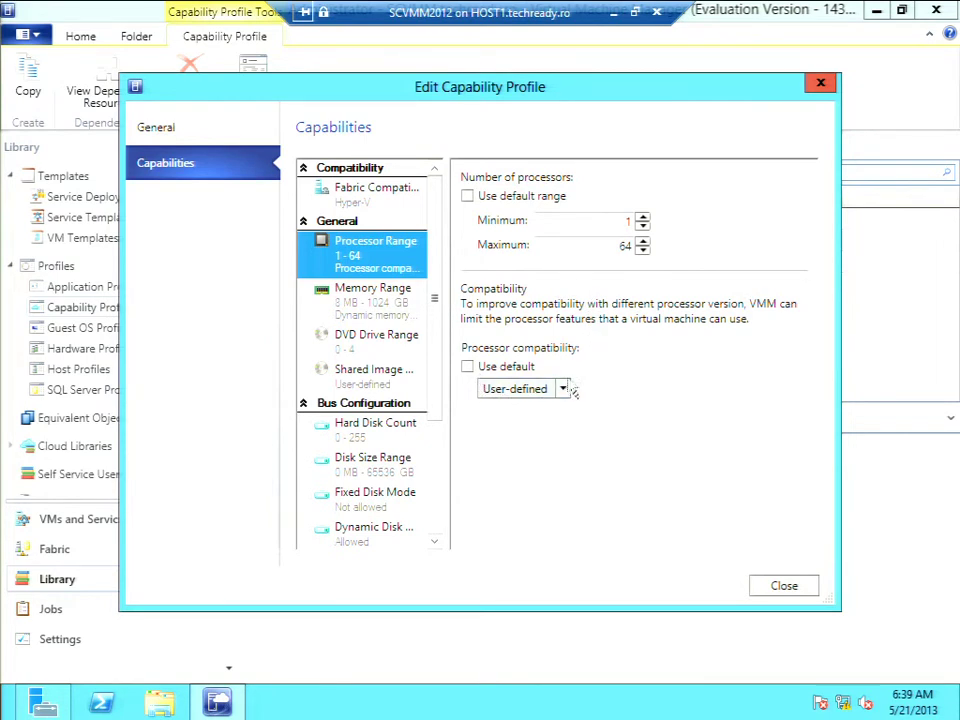
{"action": "left_click", "coordinate": [563, 391]}
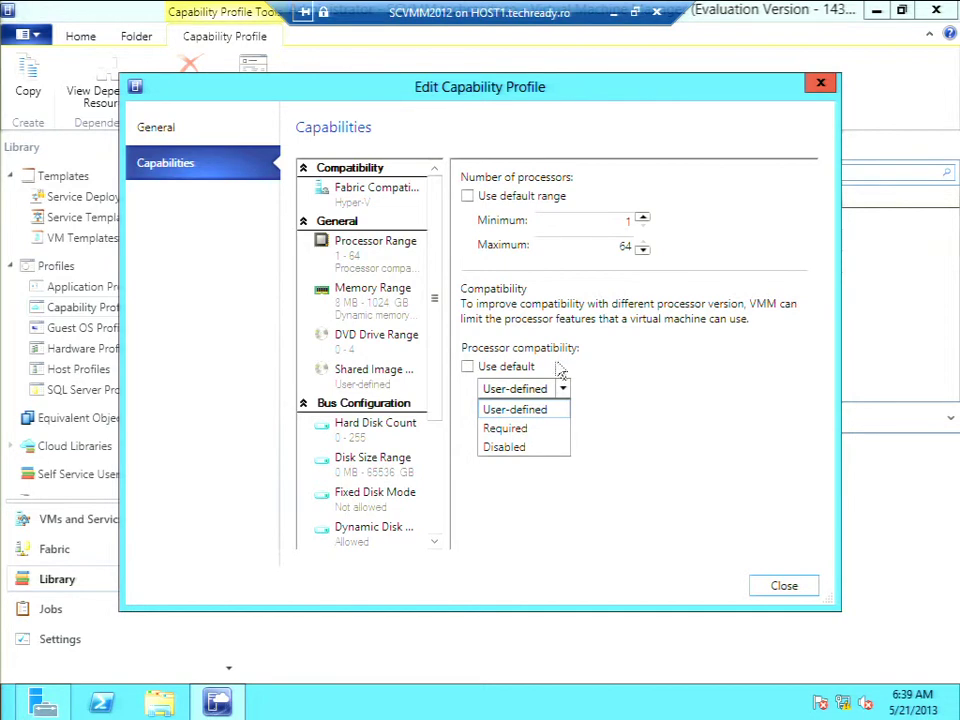
{"action": "left_click", "coordinate": [369, 314]}
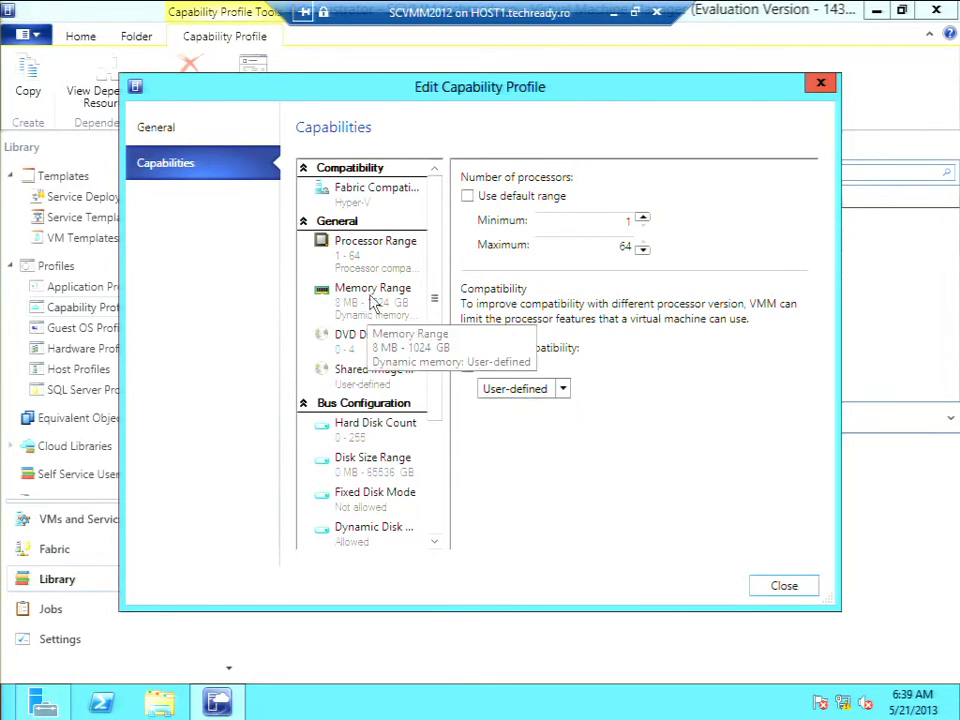
{"action": "left_click", "coordinate": [373, 302]}
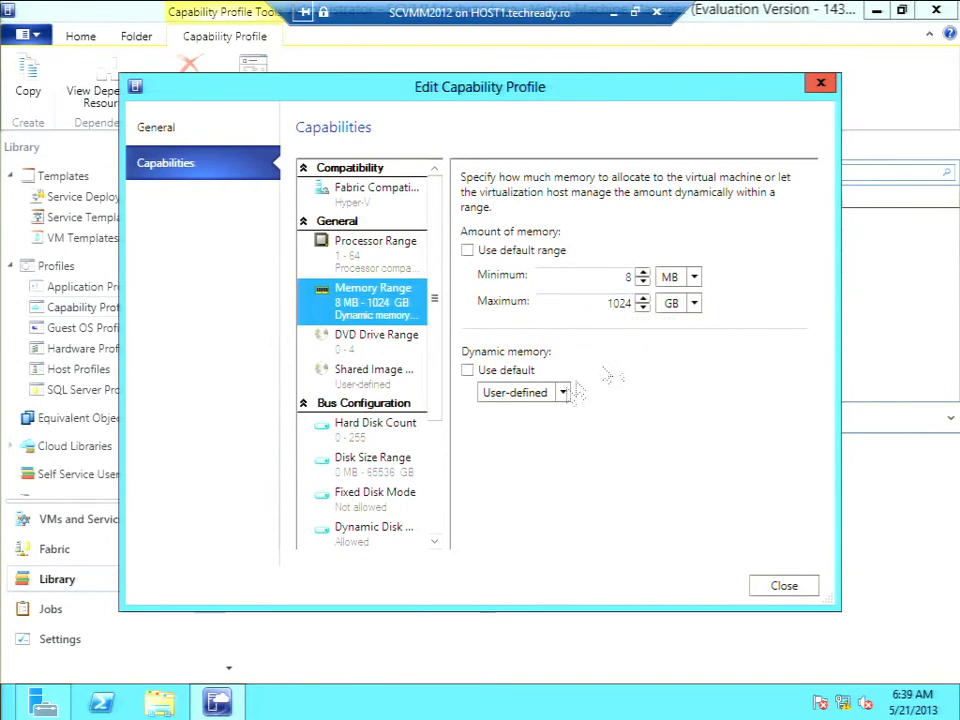
{"action": "left_click", "coordinate": [563, 393]}
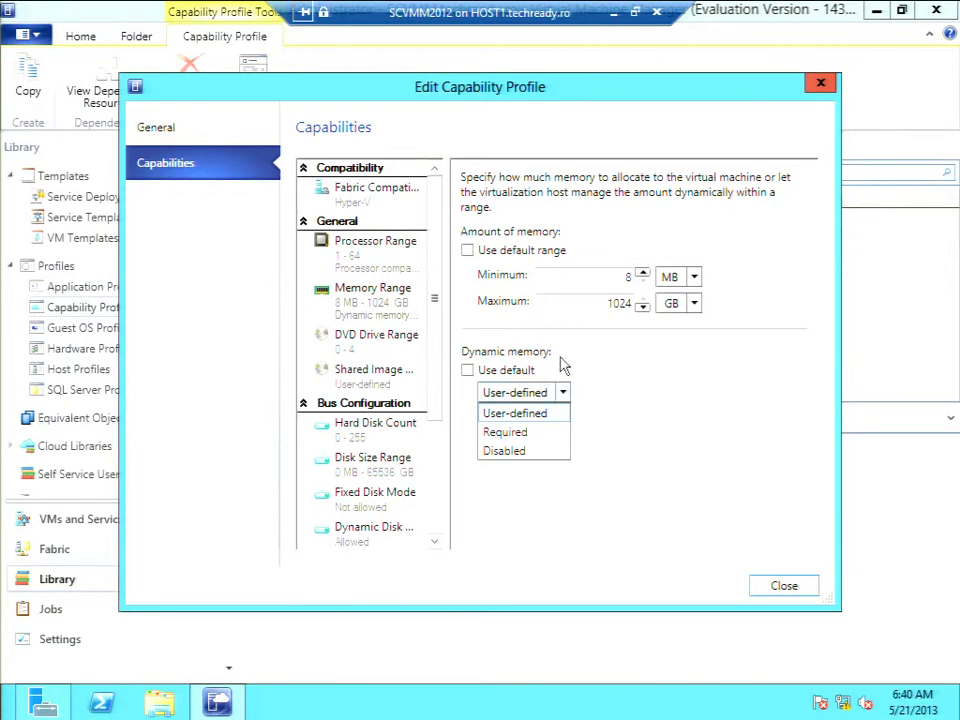
- Examine the Hyper-V profile's DVD drive, shared image, hard disk count, disk size, disk mode and network adapter settings
{"action": "left_click", "coordinate": [353, 345]}
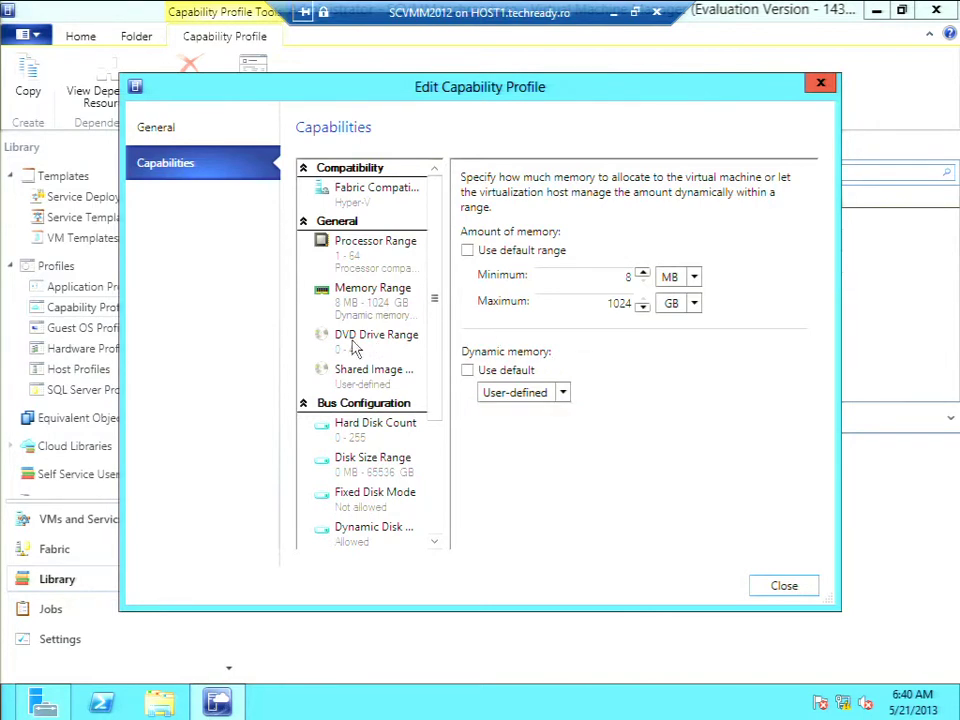
{"action": "left_click", "coordinate": [353, 345]}
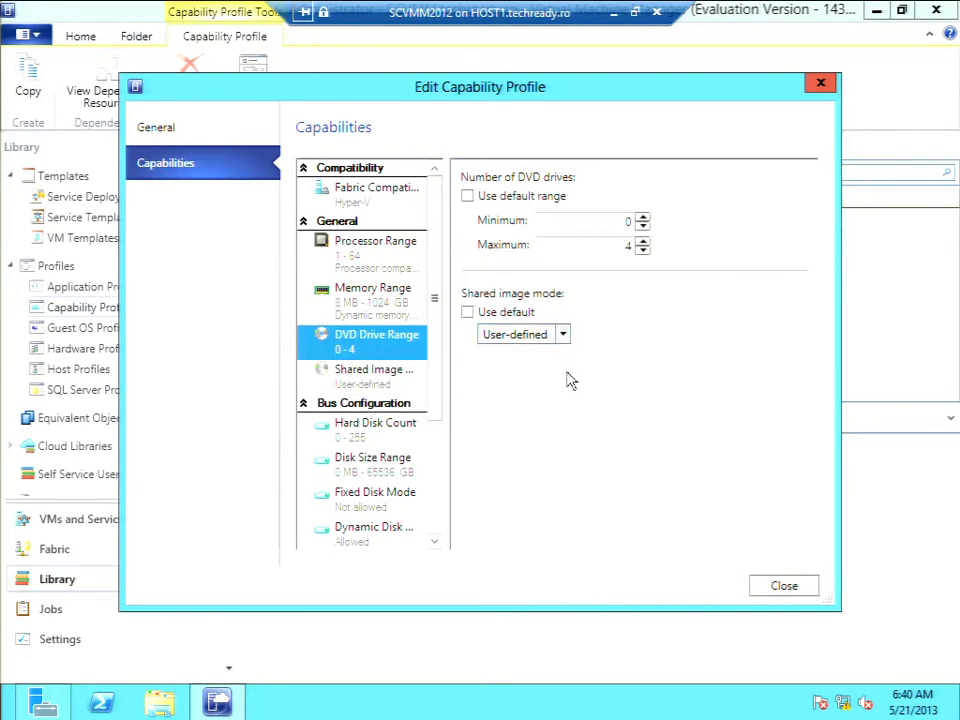
{"action": "left_click", "coordinate": [363, 378]}
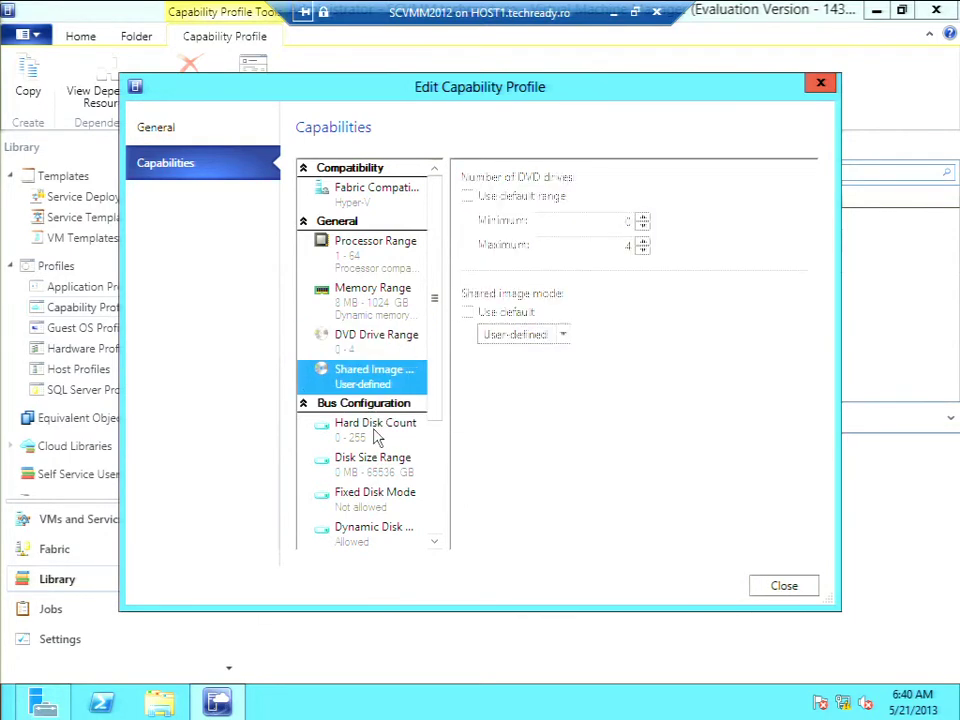
{"action": "left_click", "coordinate": [420, 432]}
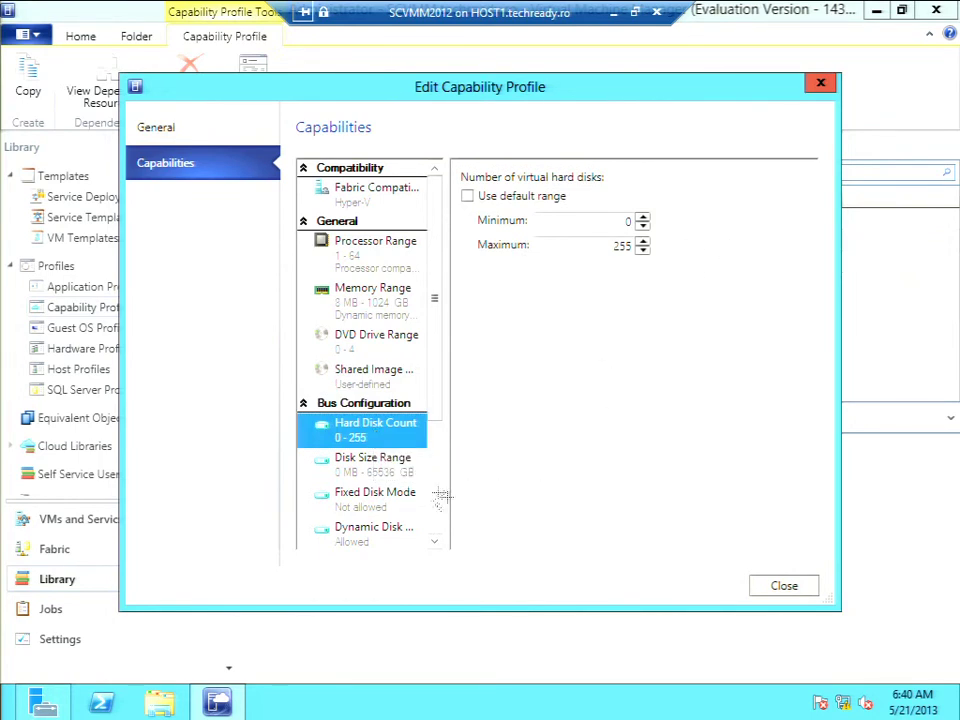
{"action": "left_click", "coordinate": [388, 469]}
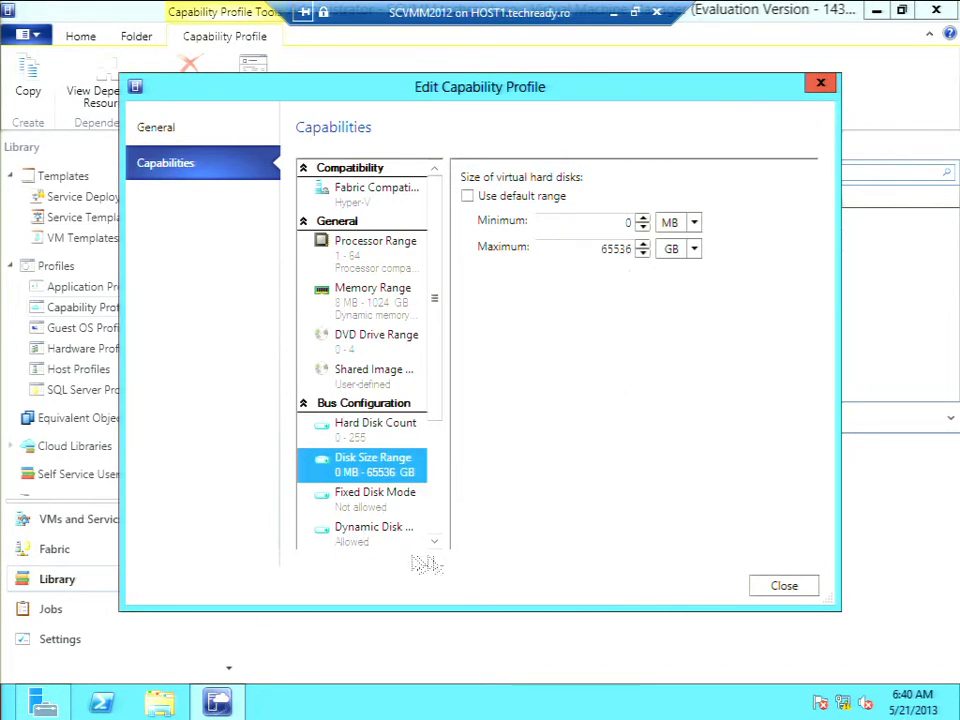
{"action": "left_click", "coordinate": [370, 513]}
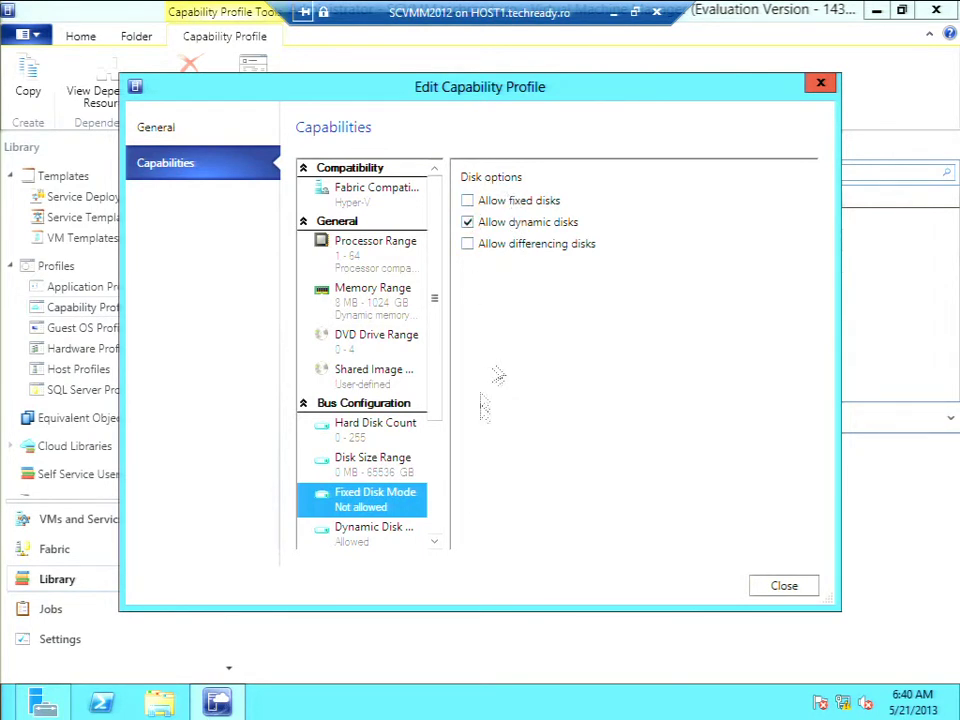
{"action": "left_click", "coordinate": [436, 525]}
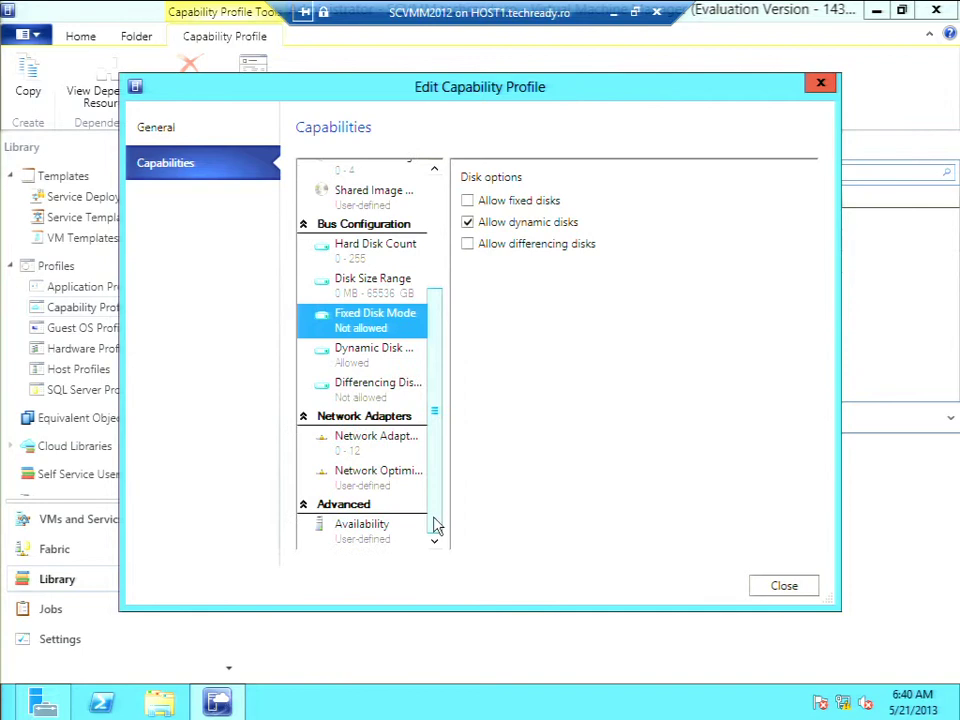
{"action": "left_click", "coordinate": [358, 453]}
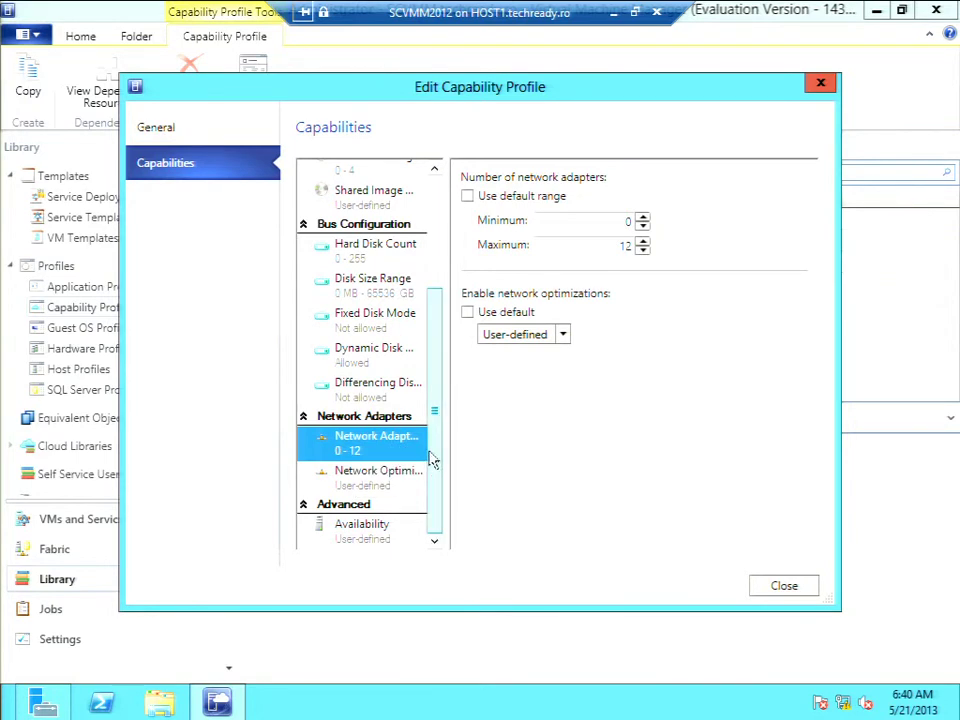
- Examine the Hyper-V profile's network optimization options and highly available VM mode, and close the profile
{"action": "left_click", "coordinate": [358, 482]}
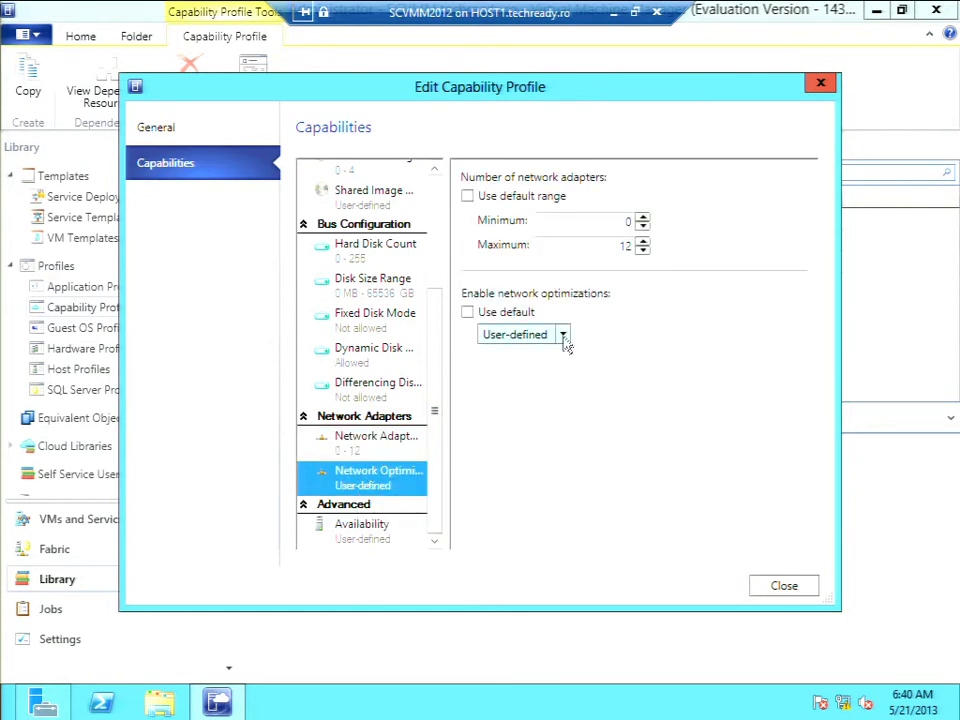
{"action": "left_click", "coordinate": [563, 336]}
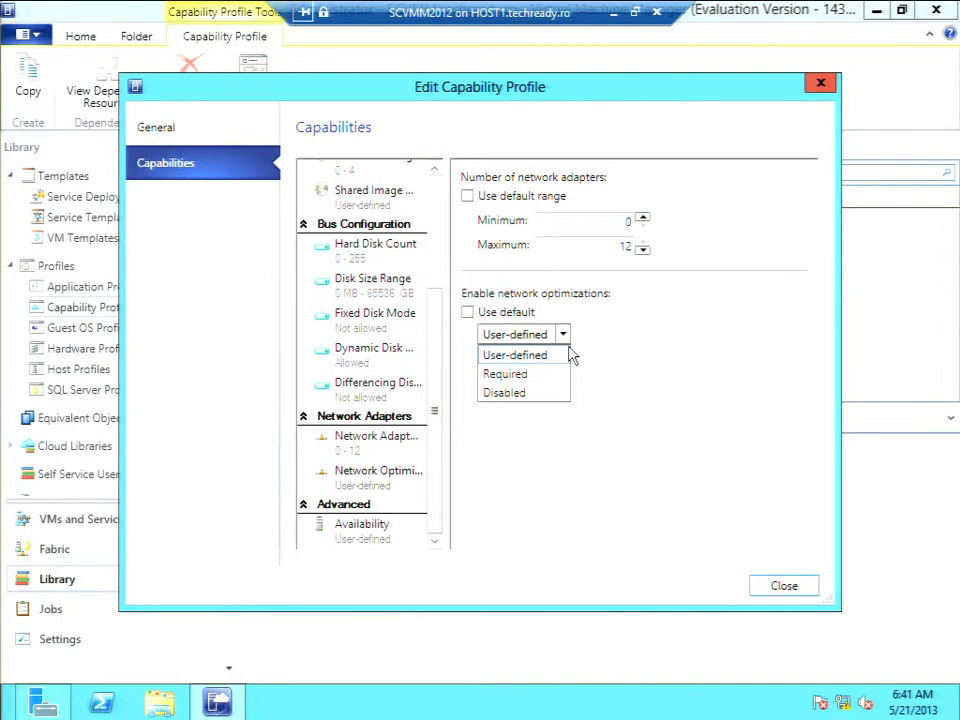
{"action": "left_click", "coordinate": [352, 530]}
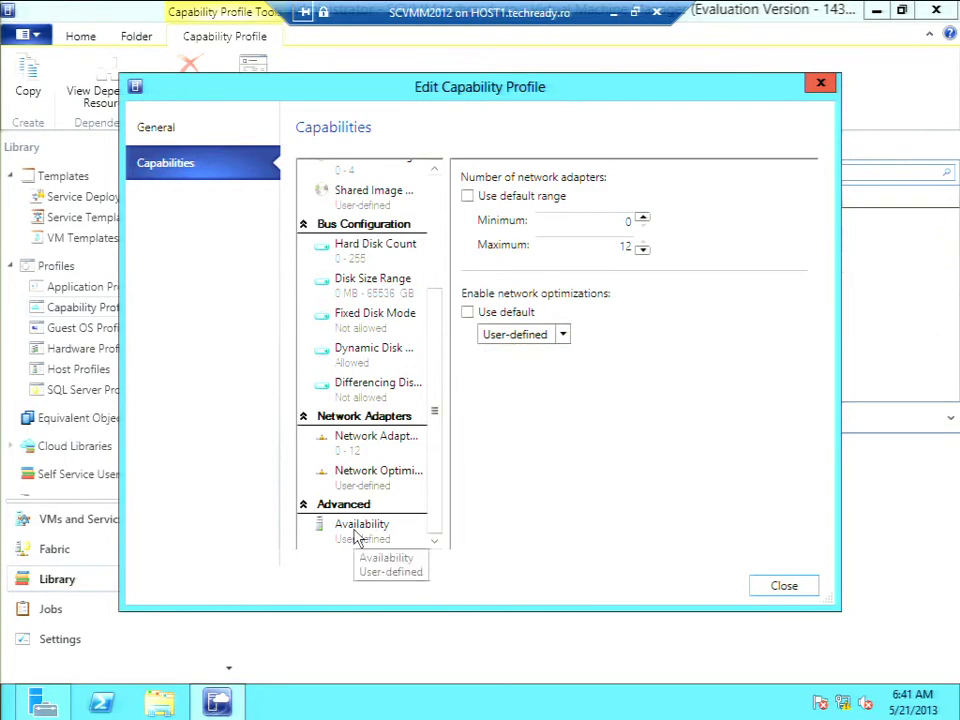
{"action": "left_click", "coordinate": [357, 539]}
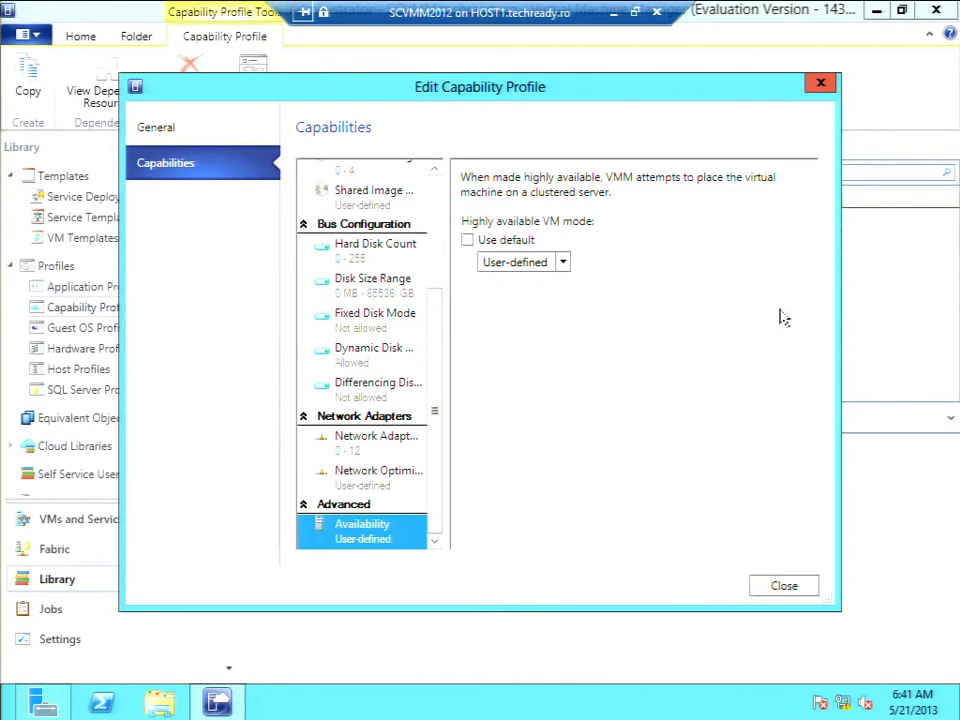
{"action": "left_click", "coordinate": [785, 588]}
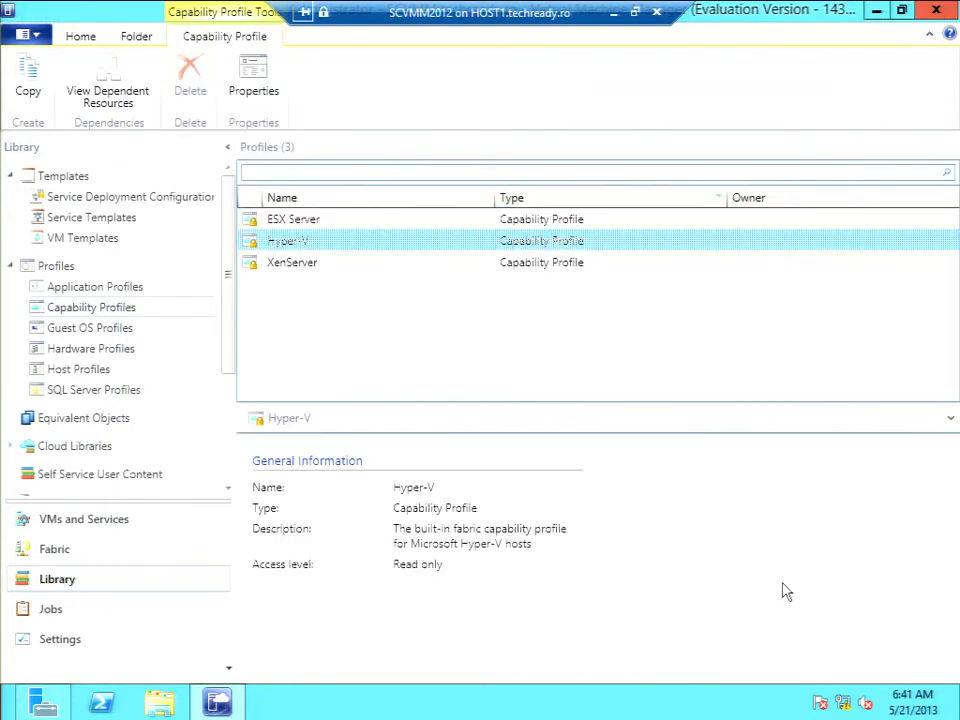
- Review the built-in ESX Server capability profile's target platform, processor range, memory range, hard disk count and disk size range, and close it
{"action": "left_click", "coordinate": [287, 222]}
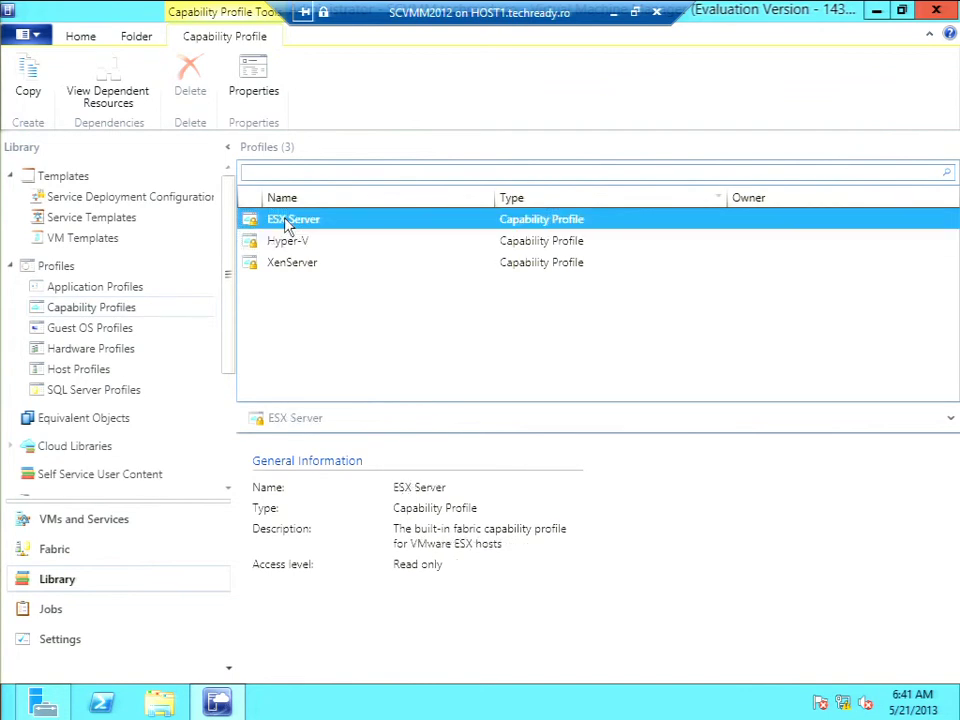
{"action": "right_click", "coordinate": [287, 222]}
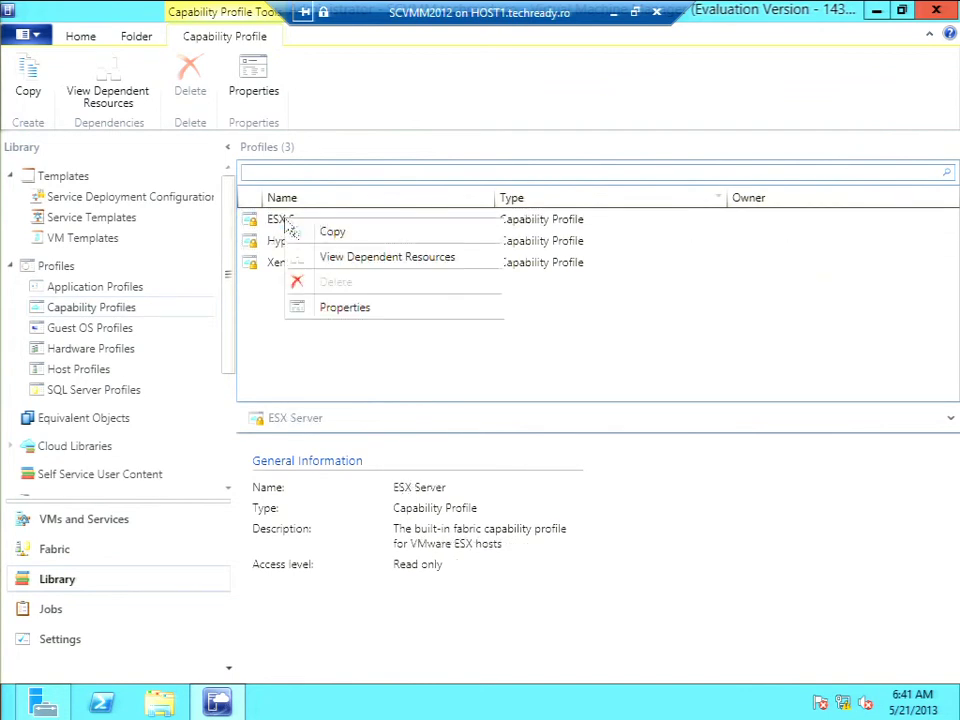
{"action": "left_click", "coordinate": [343, 308]}
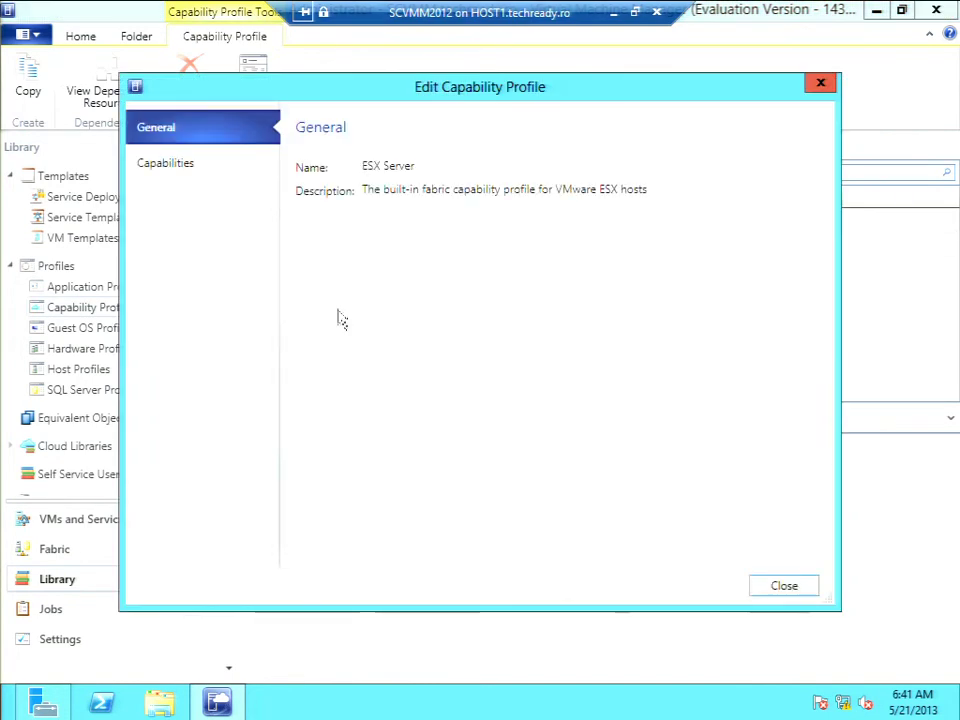
{"action": "left_click", "coordinate": [148, 162]}
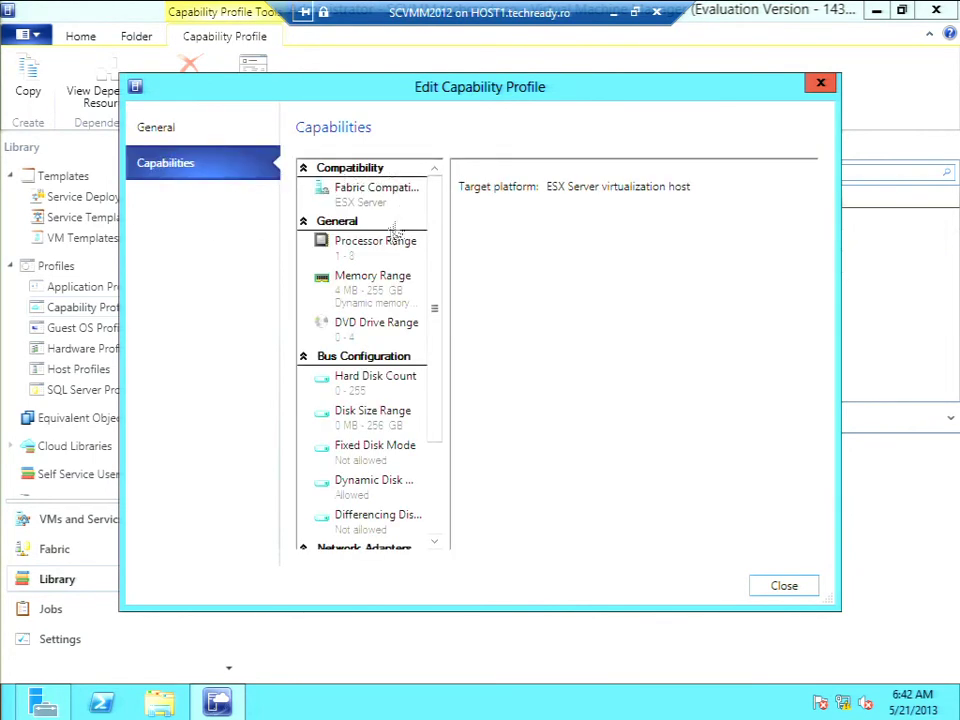
{"action": "left_click", "coordinate": [352, 248]}
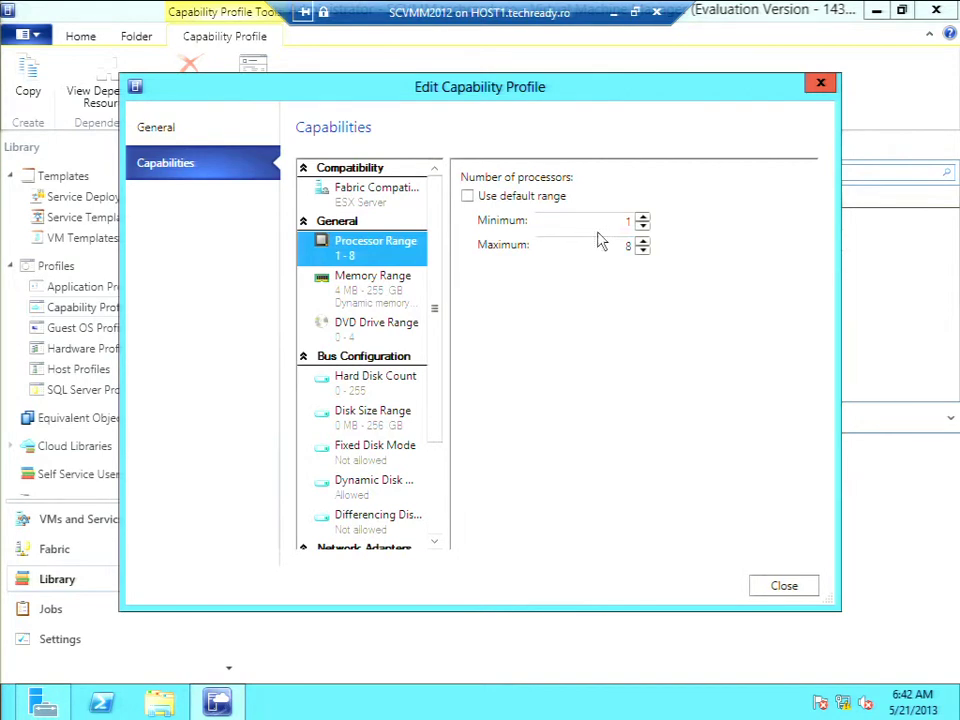
{"action": "left_click", "coordinate": [378, 295]}
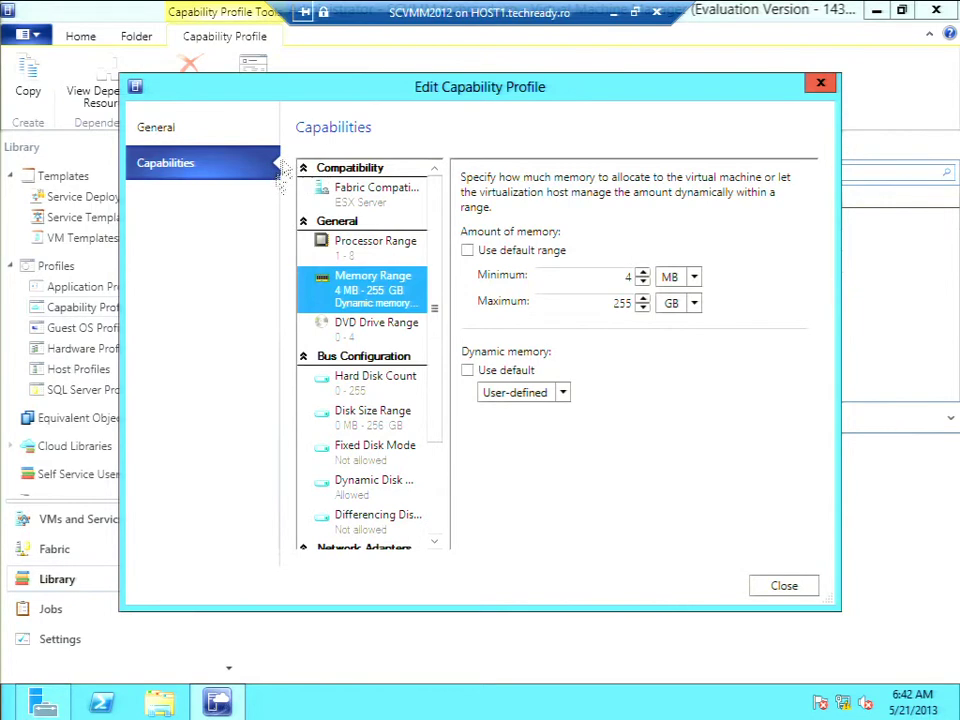
{"action": "left_click", "coordinate": [368, 390]}
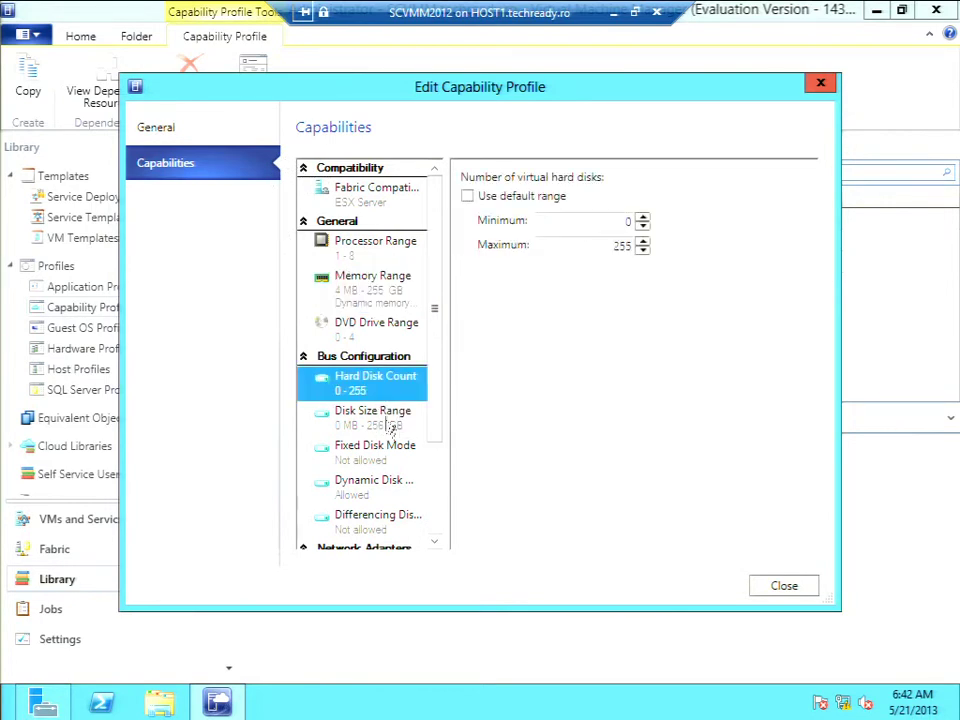
{"action": "left_click", "coordinate": [388, 422]}
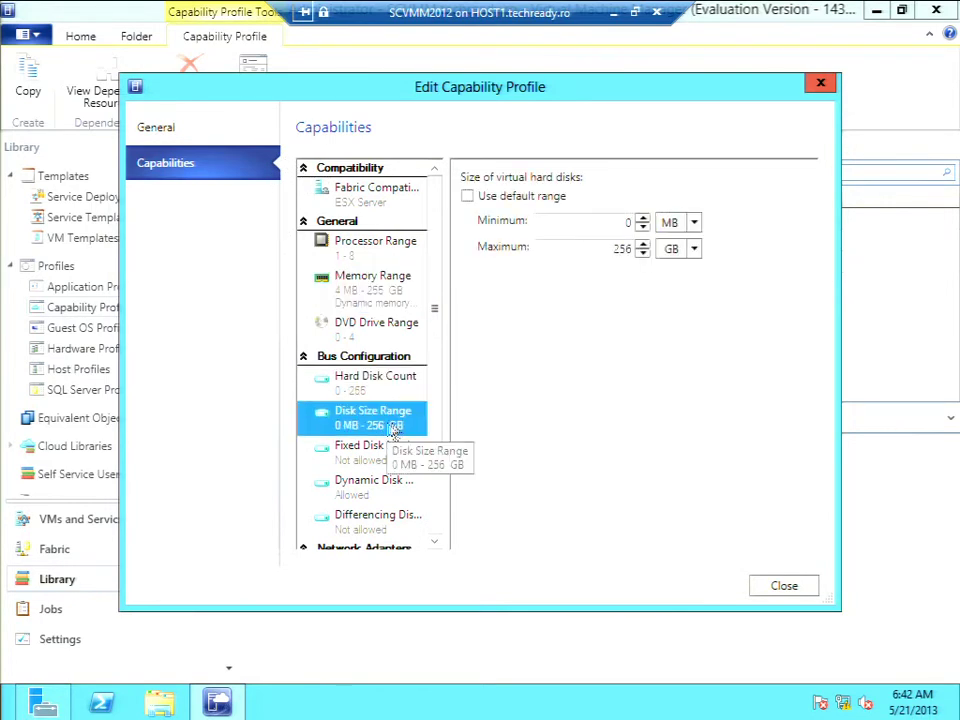
{"action": "left_click", "coordinate": [781, 590]}
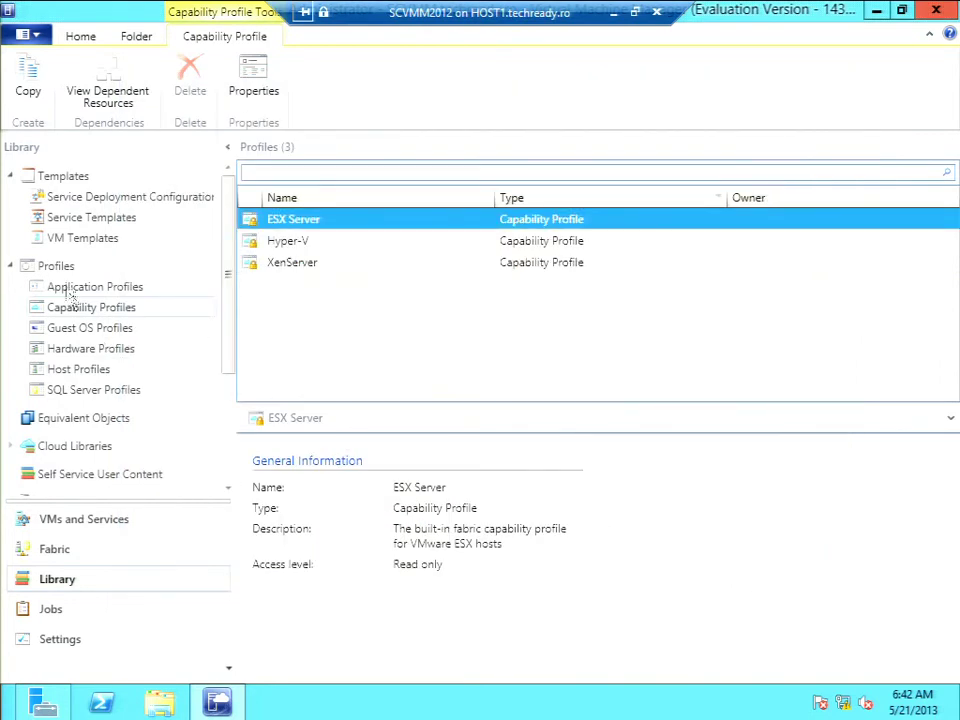
- Open the WindowsServer2012 VM template's properties and check which cloud capability profile its hardware configuration is validated against
{"action": "left_click", "coordinate": [84, 240]}
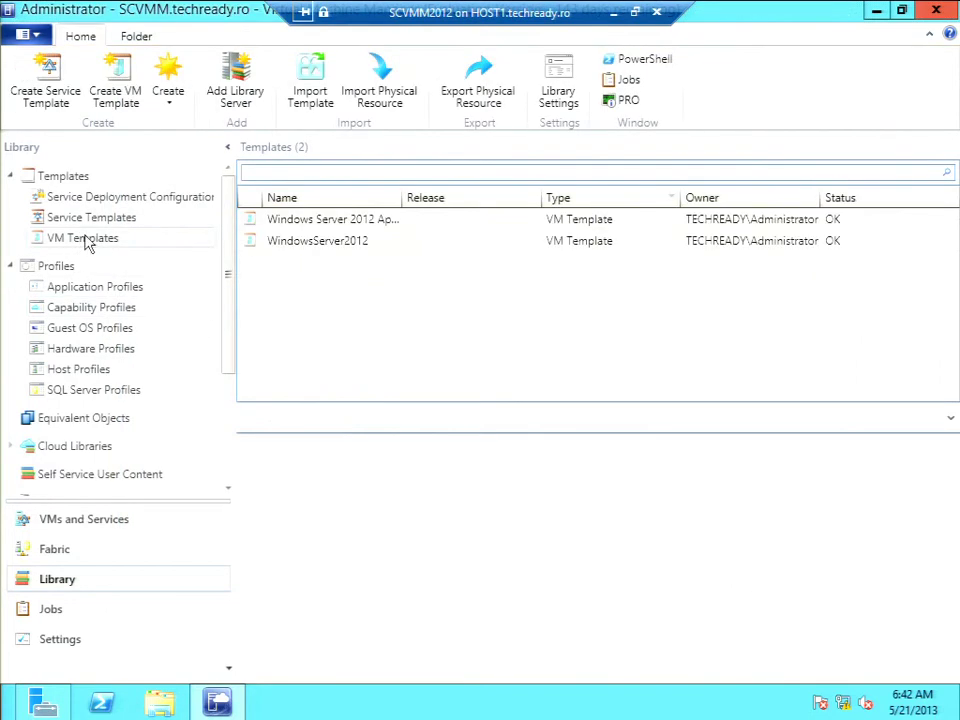
{"action": "right_click", "coordinate": [322, 252]}
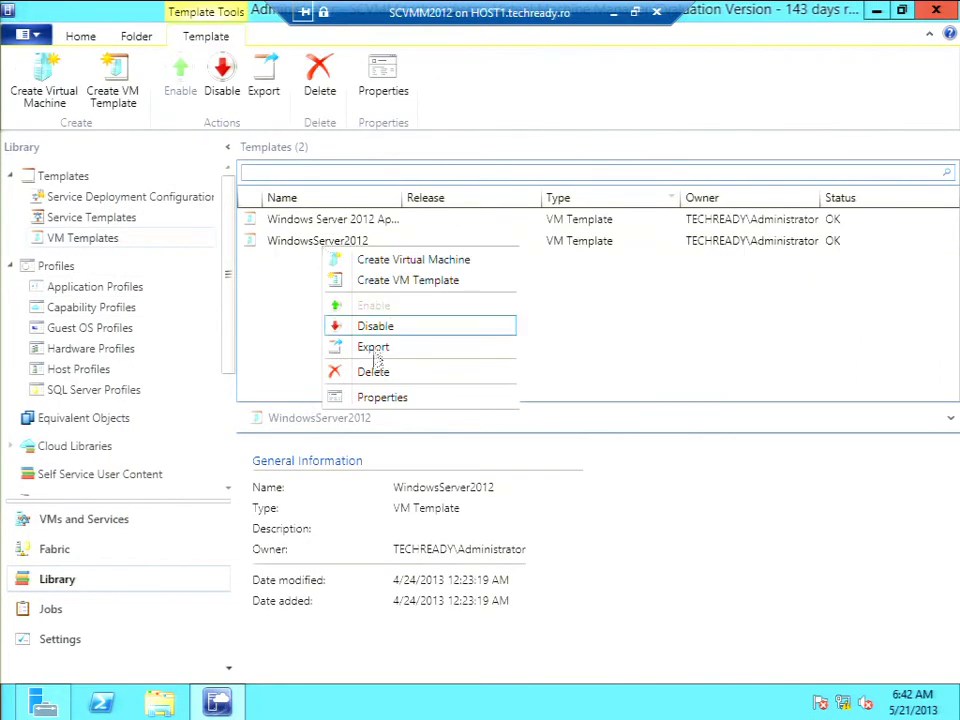
{"action": "left_click", "coordinate": [380, 398]}
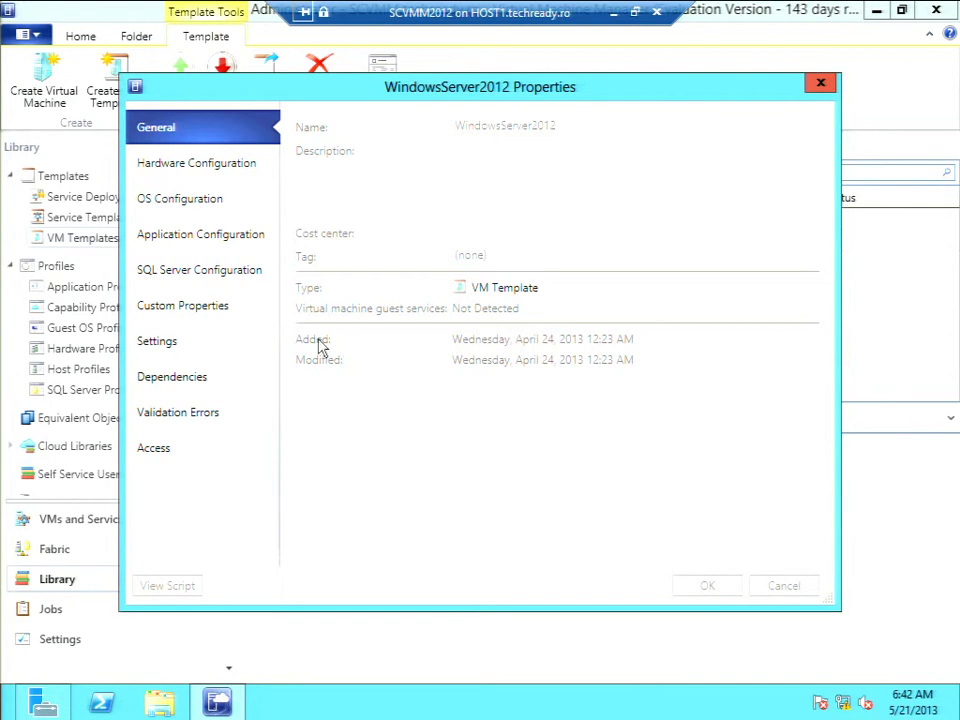
{"action": "left_click", "coordinate": [180, 178]}
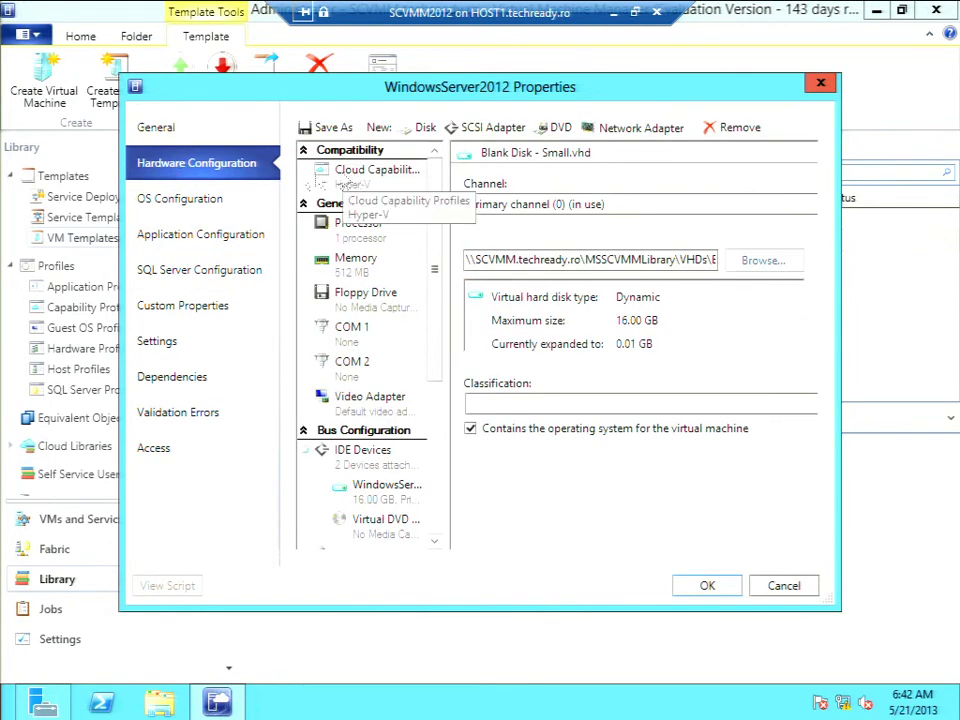
{"action": "left_click", "coordinate": [360, 176]}
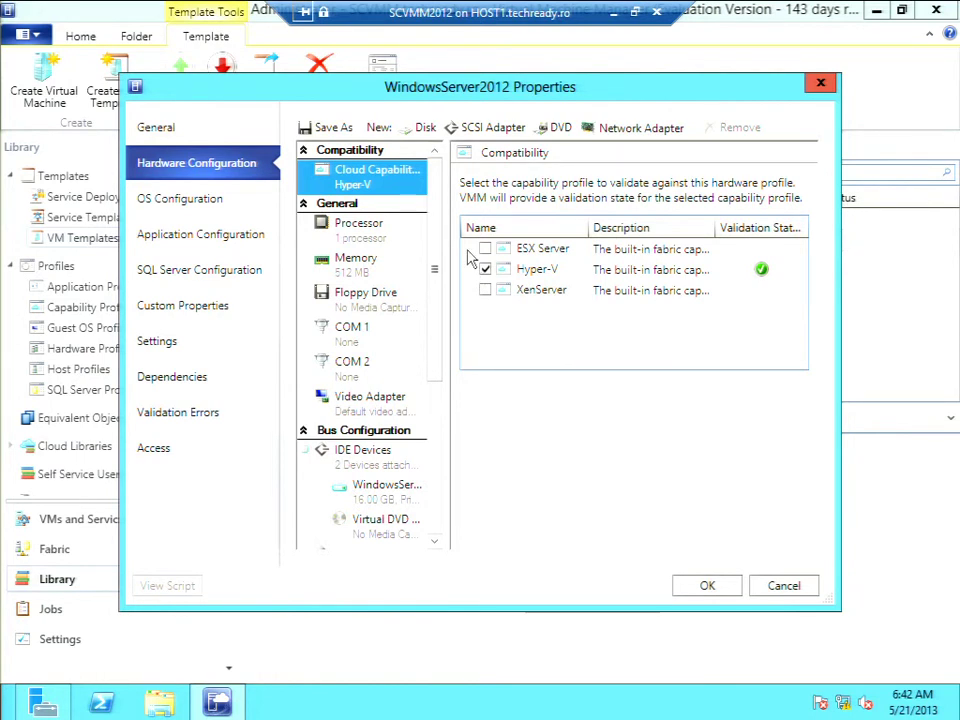
- Examine the template's processor, memory, CPU priority and memory weight settings, and close its properties without saving
{"action": "left_click", "coordinate": [378, 240]}
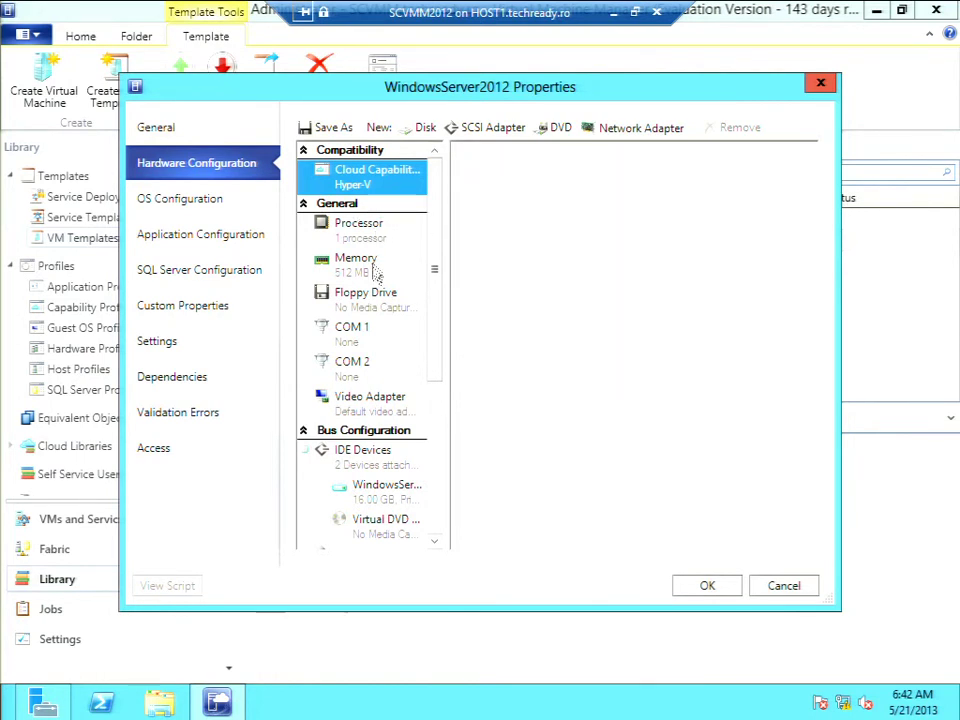
{"action": "left_click", "coordinate": [374, 273]}
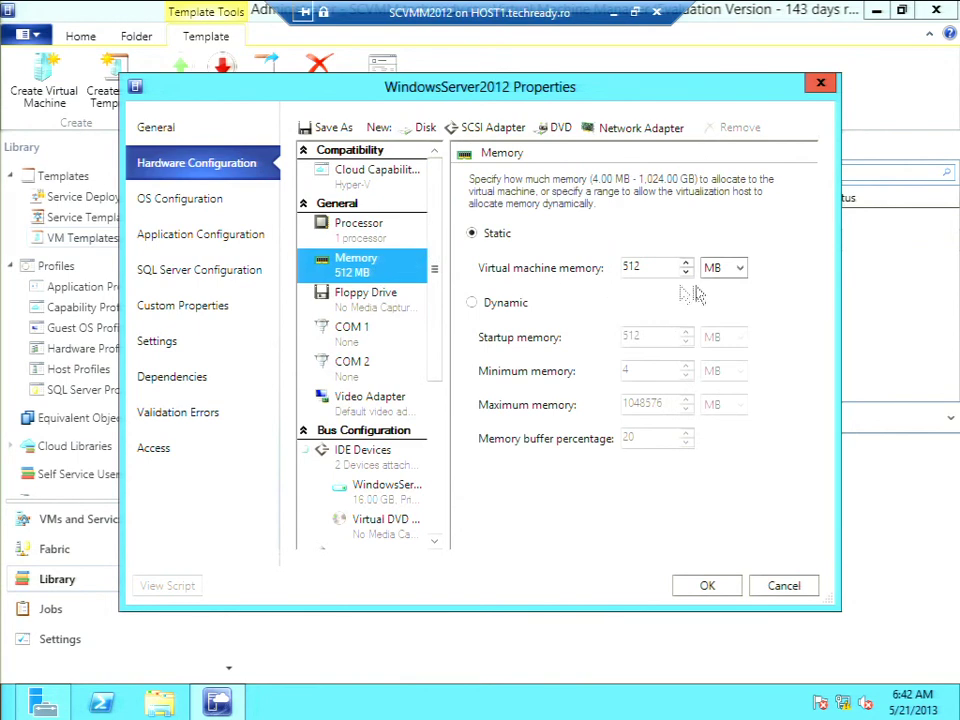
{"action": "left_click", "coordinate": [435, 520]}
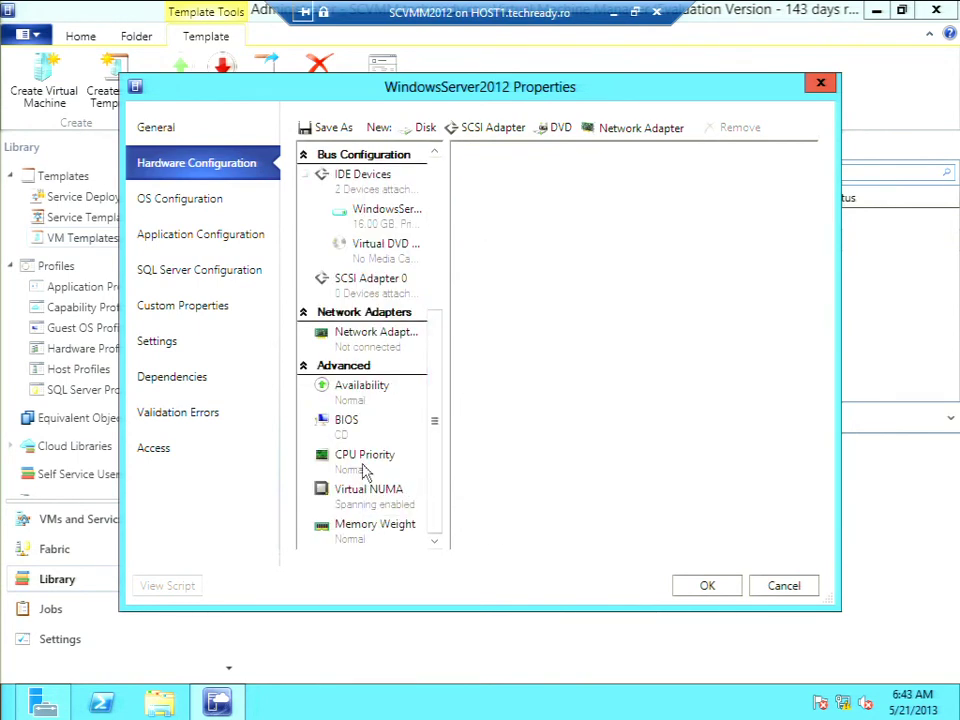
{"action": "left_click", "coordinate": [365, 462]}
{"action": "left_click", "coordinate": [364, 538]}
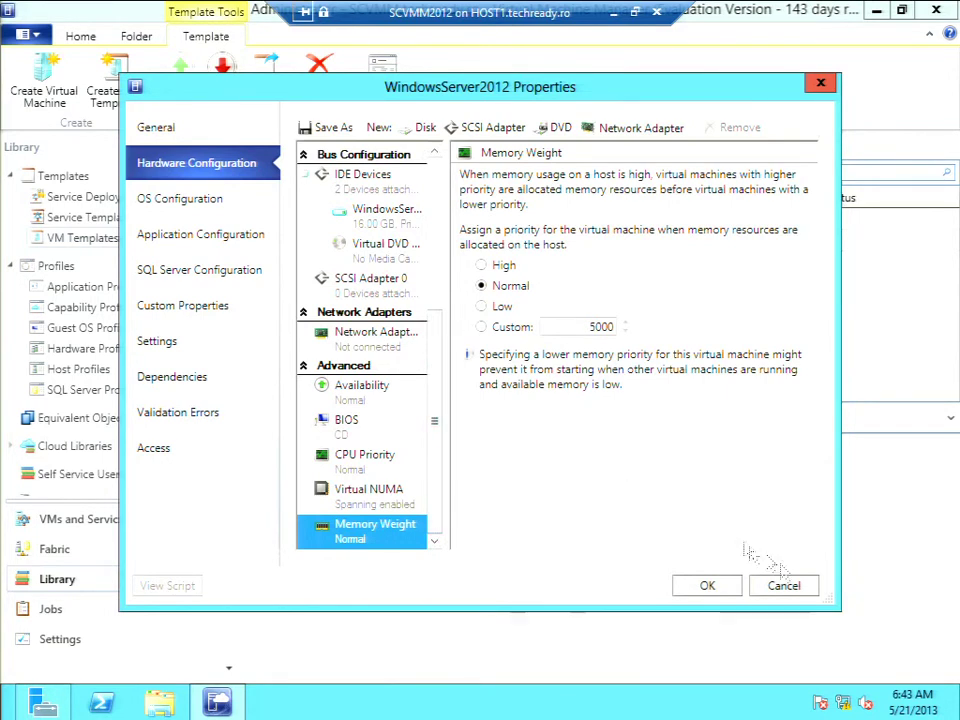
{"action": "left_click", "coordinate": [815, 592]}
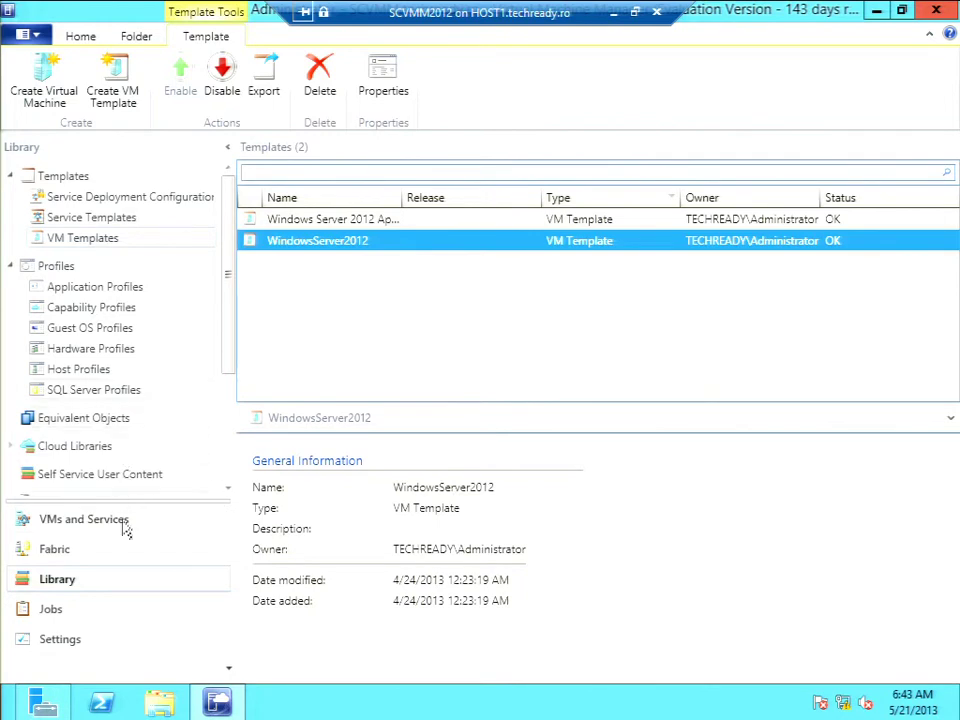
- Start a new Hyper-V cluster from host1 and host2 in the fabric's Cluj host group, and name it HVCLUSTER
{"action": "left_click", "coordinate": [62, 550]}
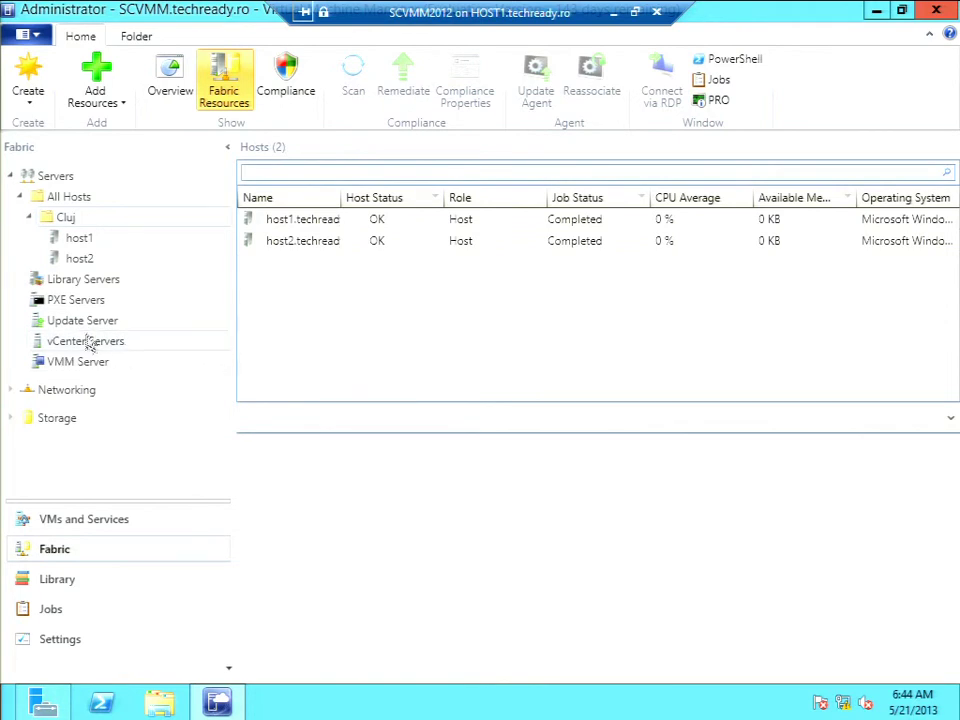
{"action": "left_click", "coordinate": [90, 242]}
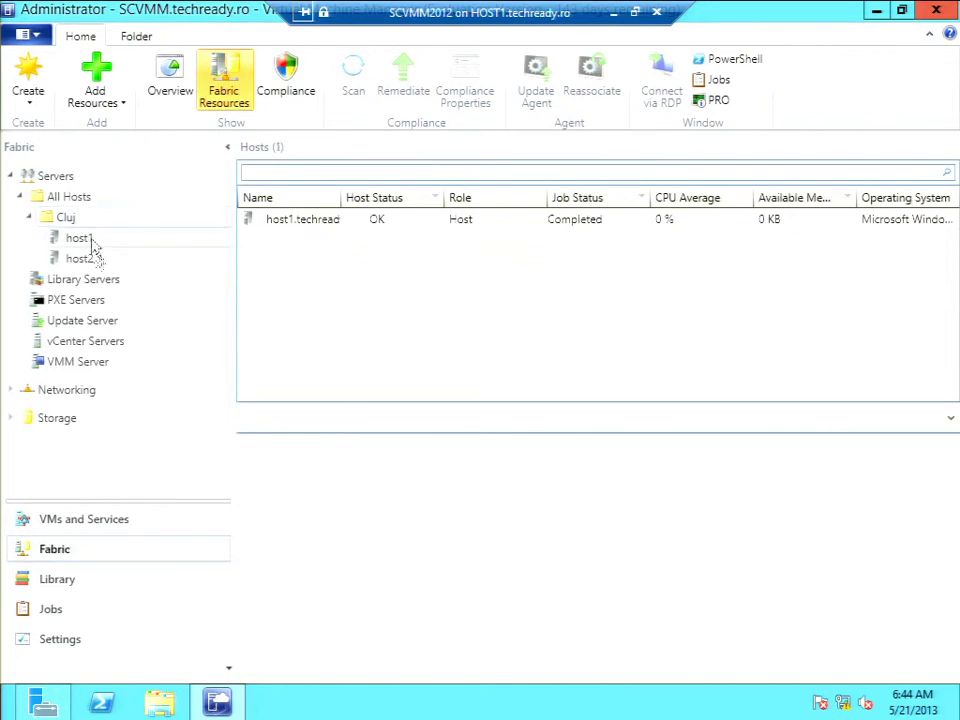
{"action": "left_click", "coordinate": [86, 260]}
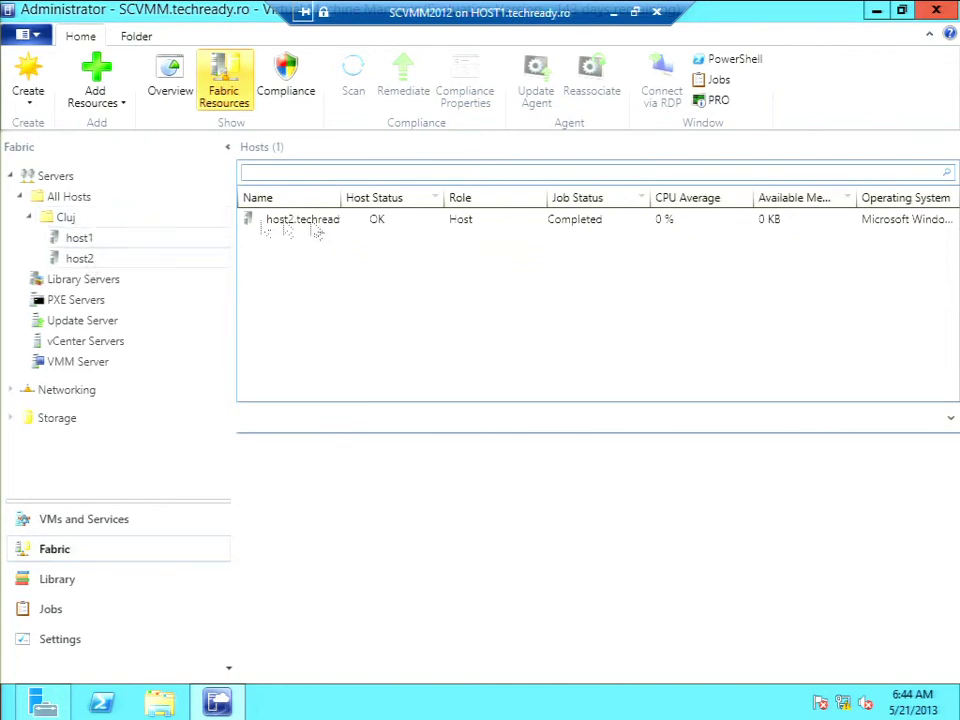
{"action": "left_click", "coordinate": [68, 218]}
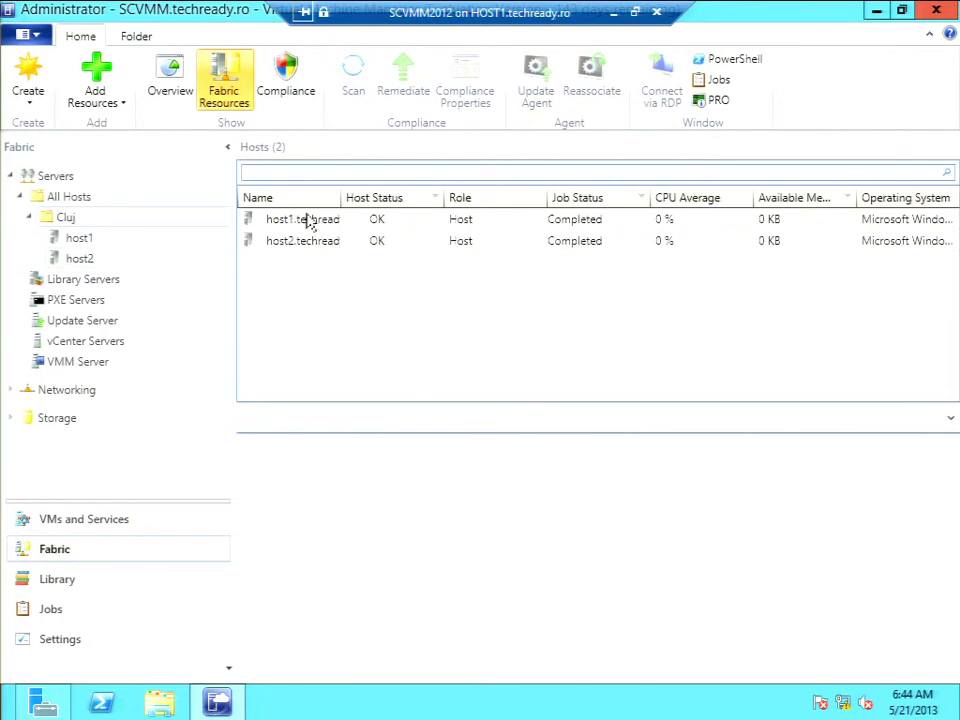
{"action": "left_click", "coordinate": [310, 220]}
{"action": "left_click", "coordinate": [303, 243], "text": "shift"}
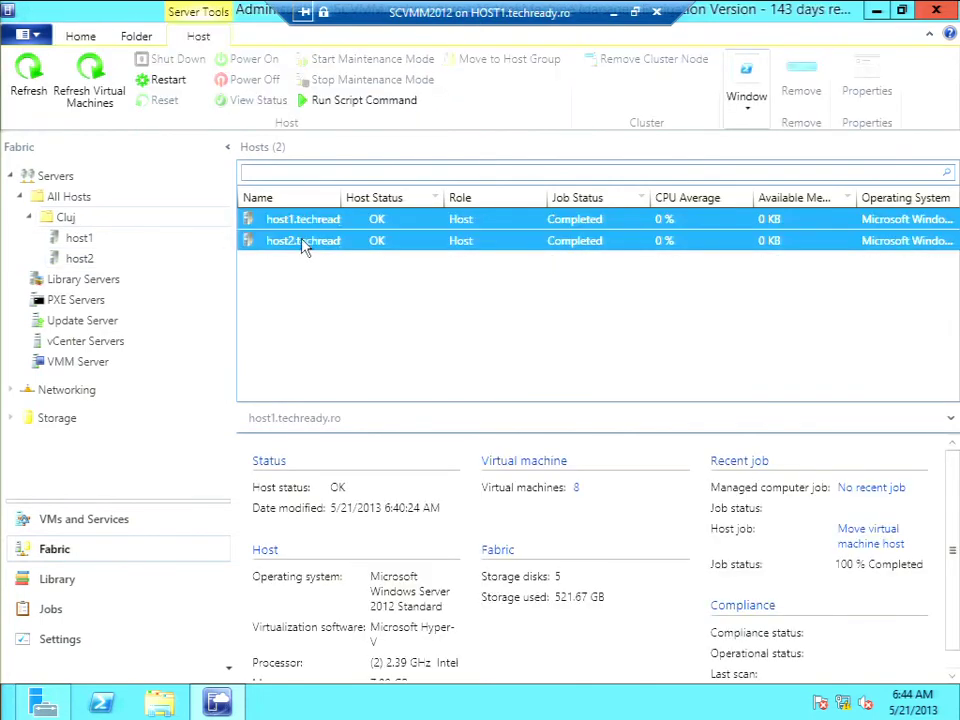
{"action": "left_click", "coordinate": [76, 37]}
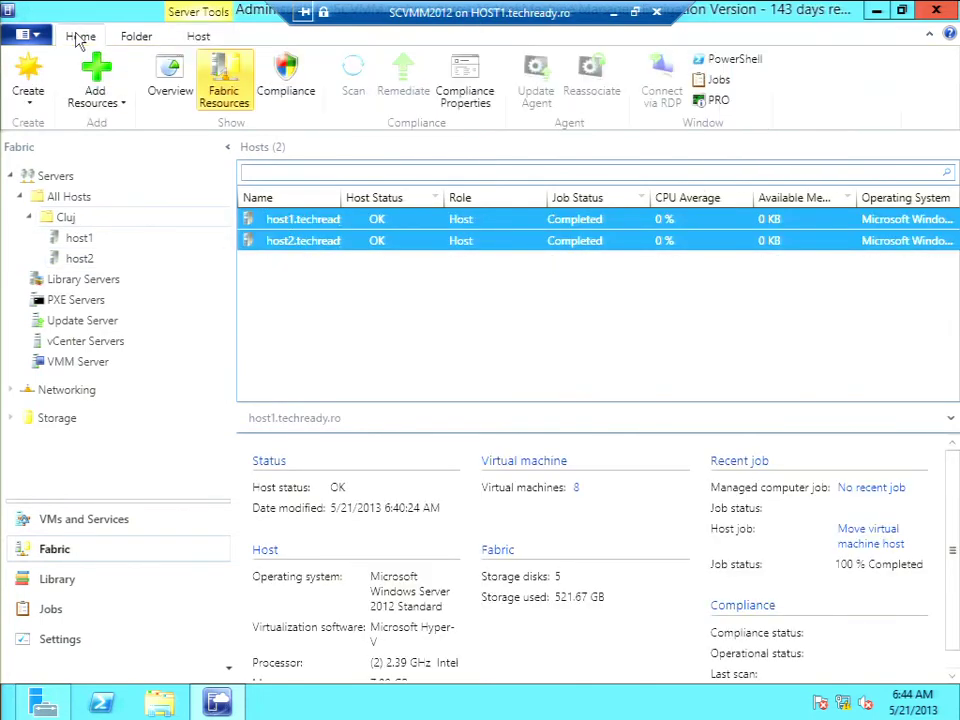
{"action": "left_click", "coordinate": [29, 96]}
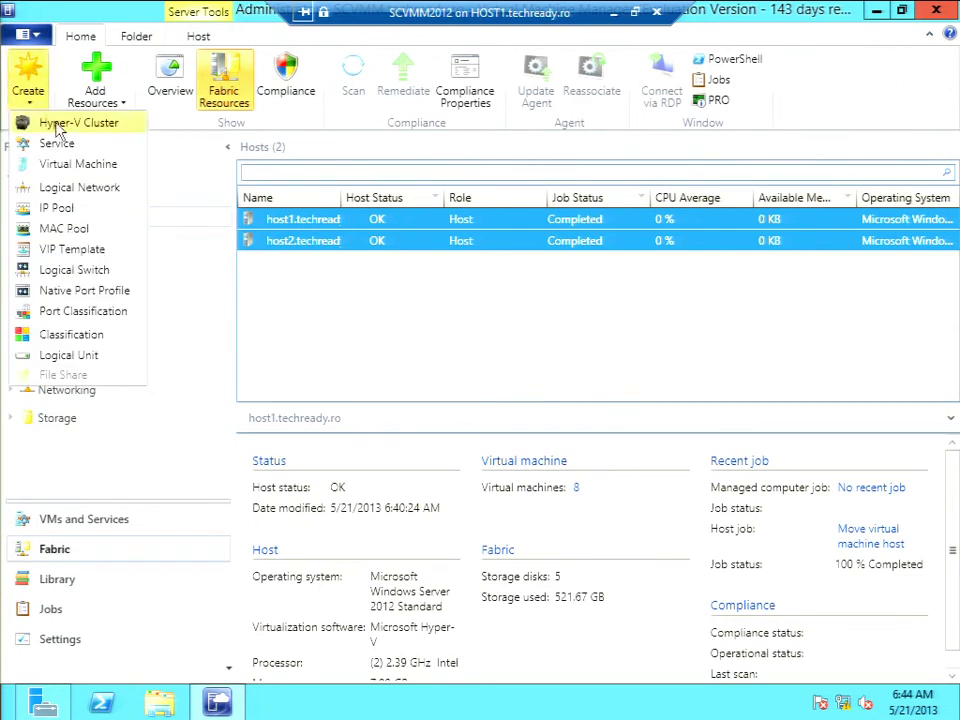
{"action": "left_click", "coordinate": [57, 123]}
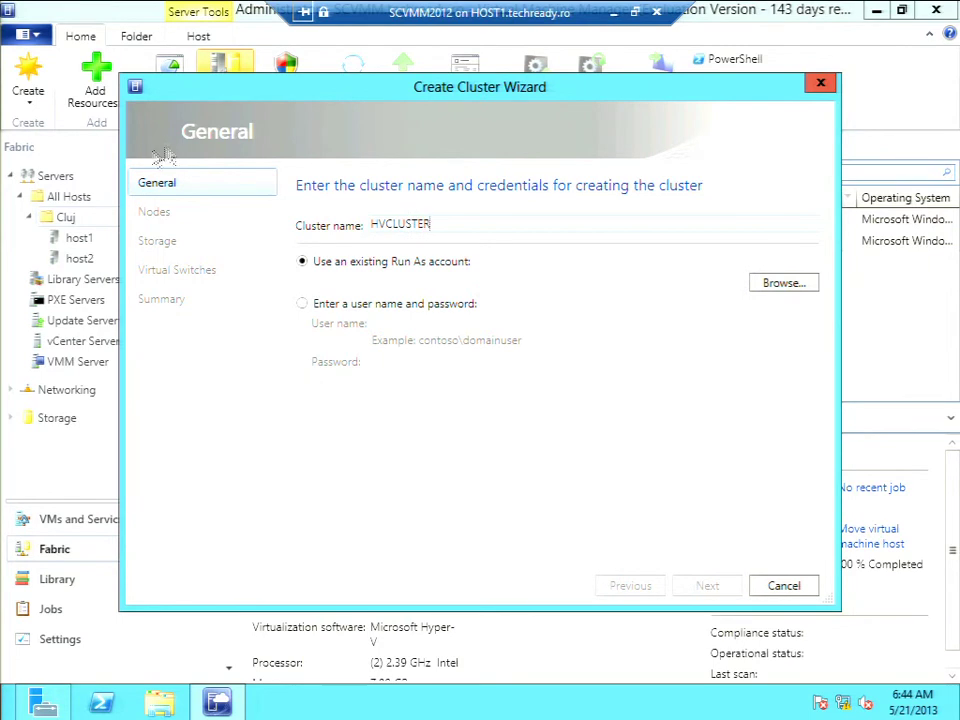
- Use a user name and password for creating the cluster, entering TECHREADY\administrator and the account password
{"action": "left_click", "coordinate": [304, 304]}
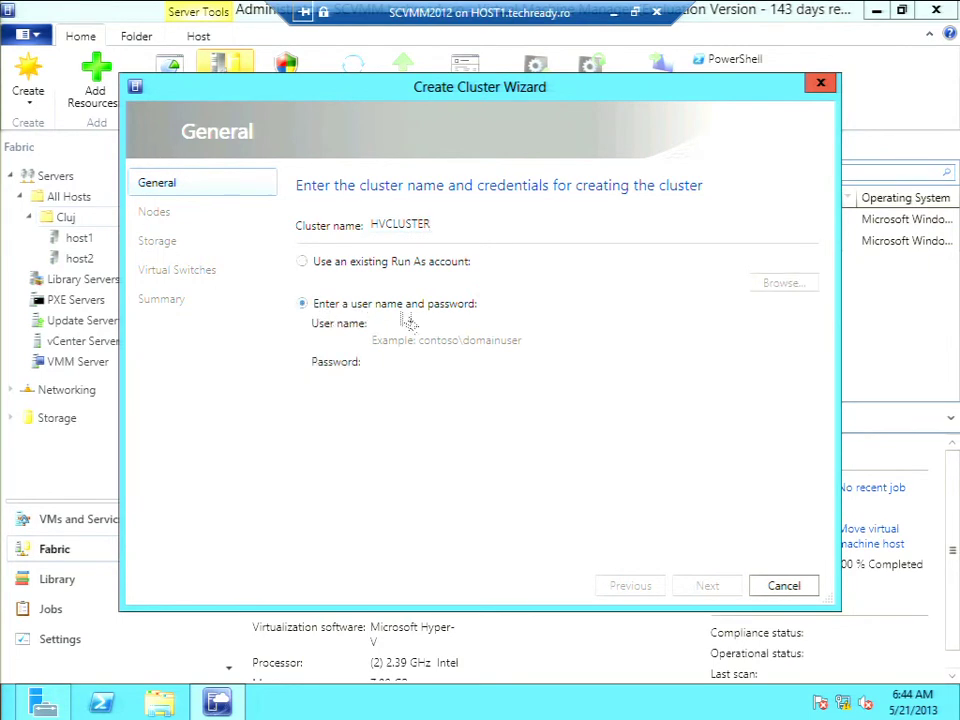
{"action": "type", "text": "TECHREADY"}
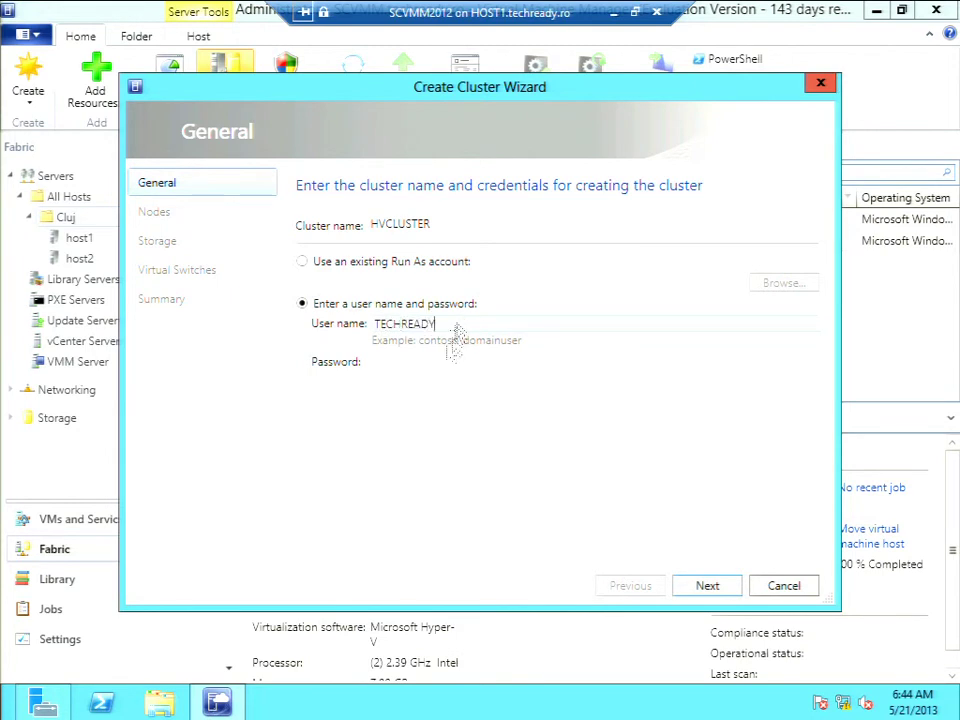
{"action": "left_click", "coordinate": [443, 361]}
{"action": "left_click", "coordinate": [534, 326]}
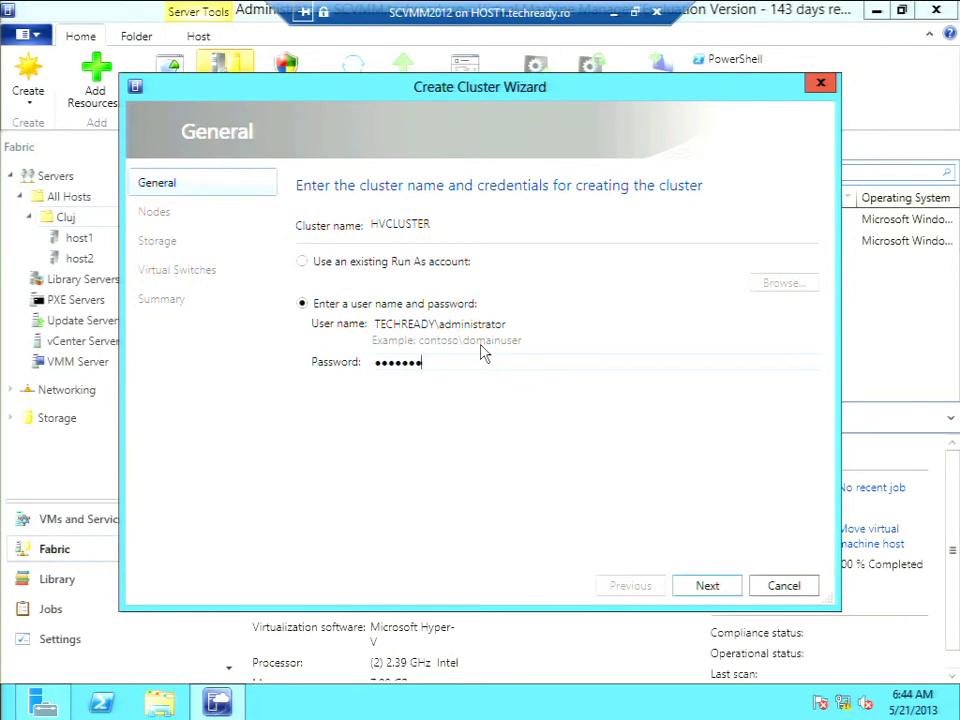
- Choose the Cluj host group, add host1.techready.ro and host2.techready.ro as cluster nodes, and skip the cluster validation tests
{"action": "left_click", "coordinate": [709, 587]}
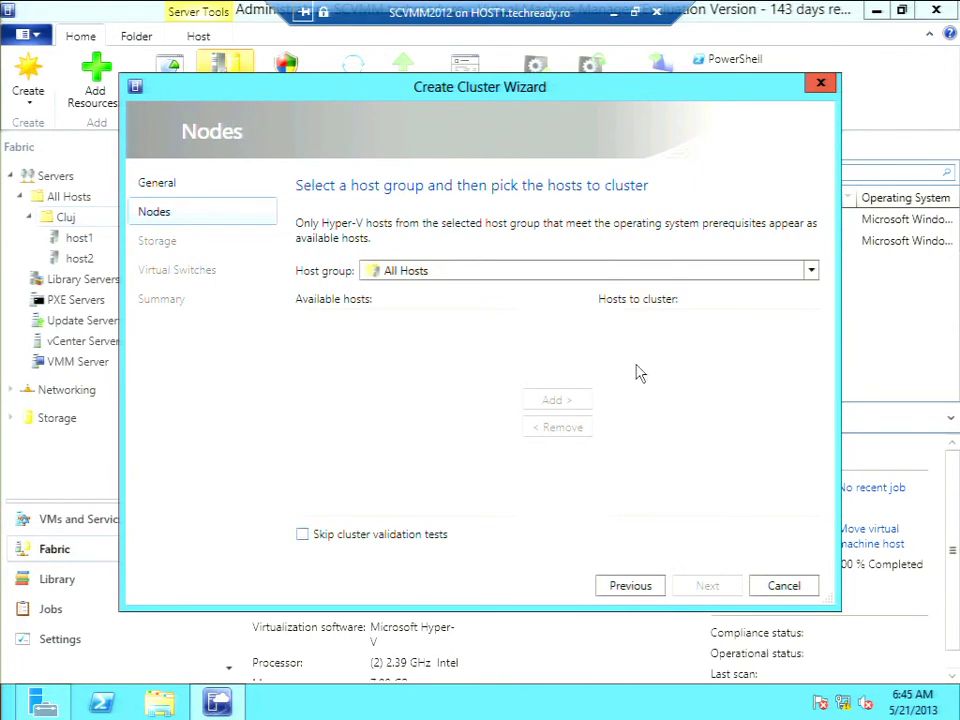
{"action": "left_click", "coordinate": [752, 272]}
{"action": "left_click", "coordinate": [458, 318]}
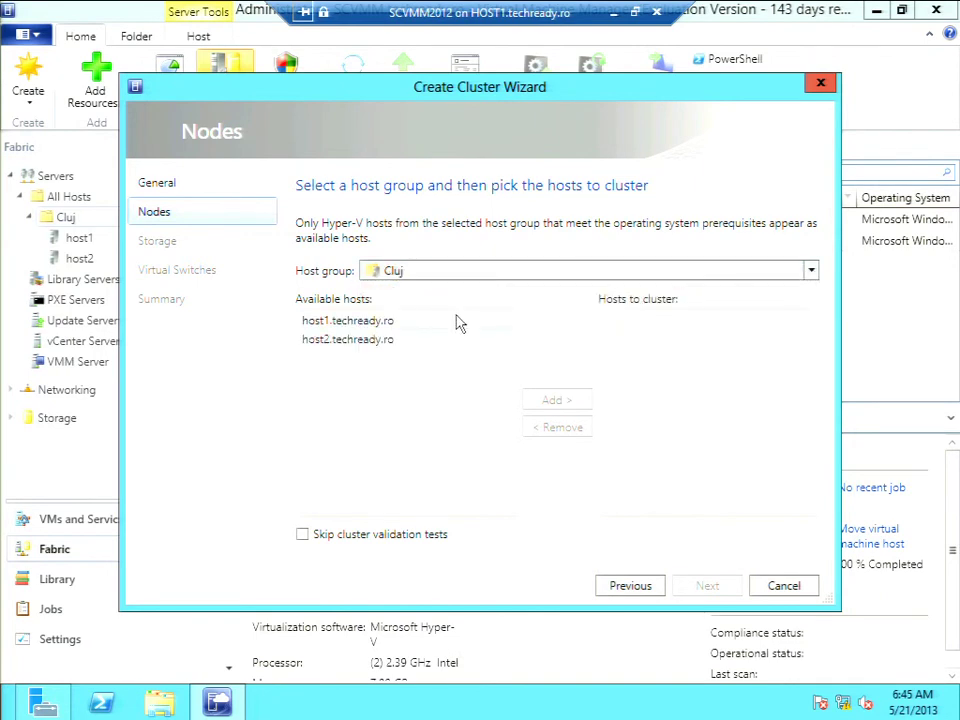
{"action": "left_click", "coordinate": [345, 321]}
{"action": "left_click", "coordinate": [553, 399]}
{"action": "left_click", "coordinate": [343, 322]}
{"action": "left_click", "coordinate": [550, 403]}
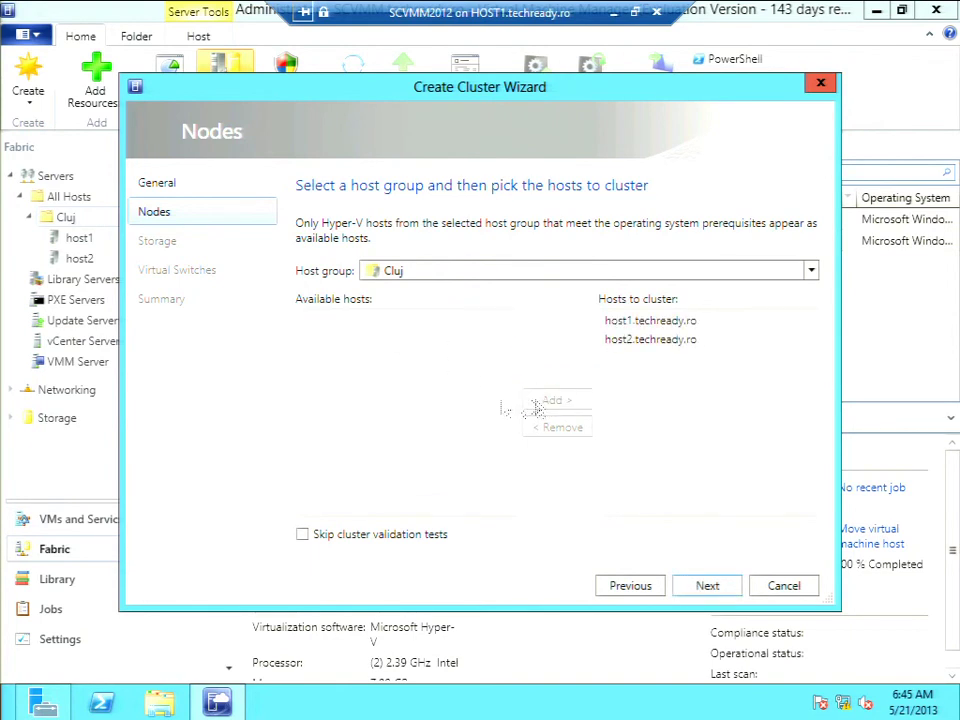
{"action": "left_click", "coordinate": [303, 535]}
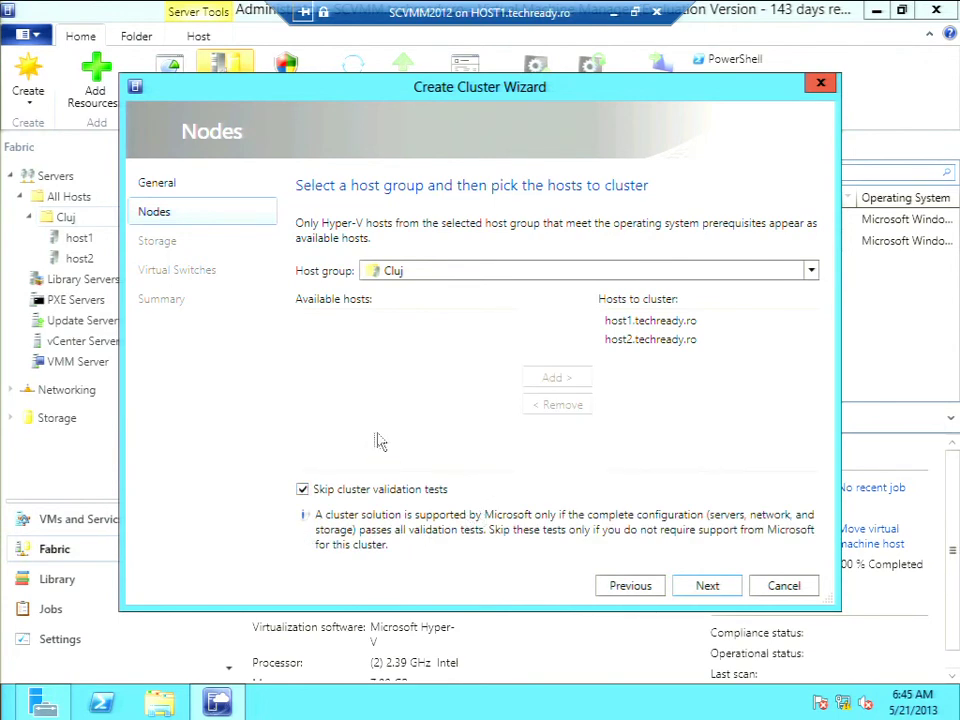
{"action": "left_click", "coordinate": [707, 588]}
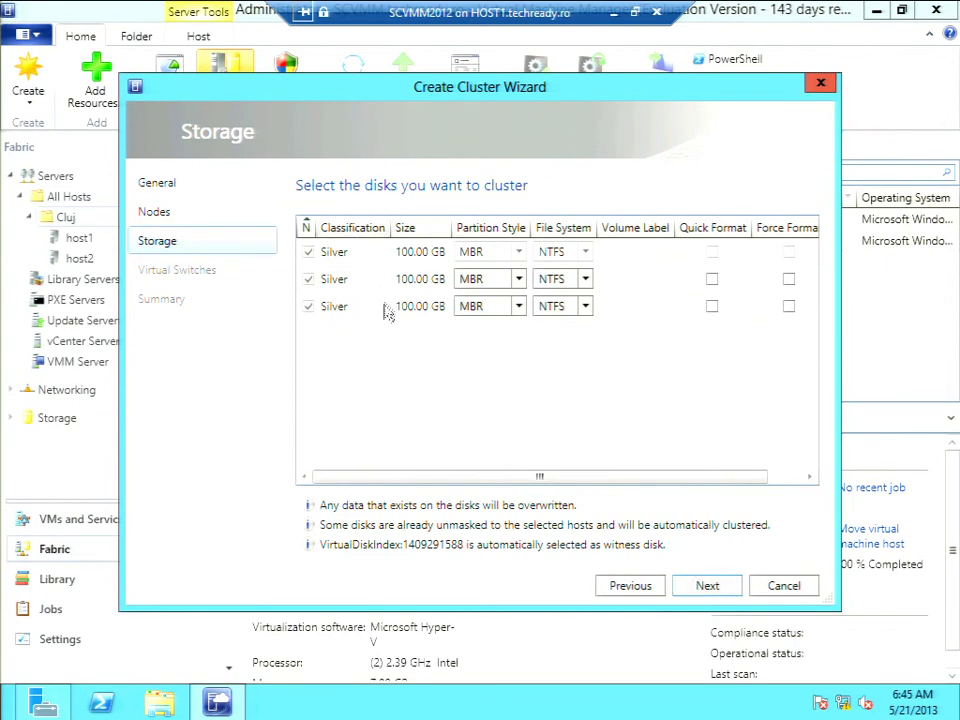
- Enable quick format for the second and third 100 GB Silver disks and accept the cluster's storage selection
{"action": "left_click", "coordinate": [711, 256]}
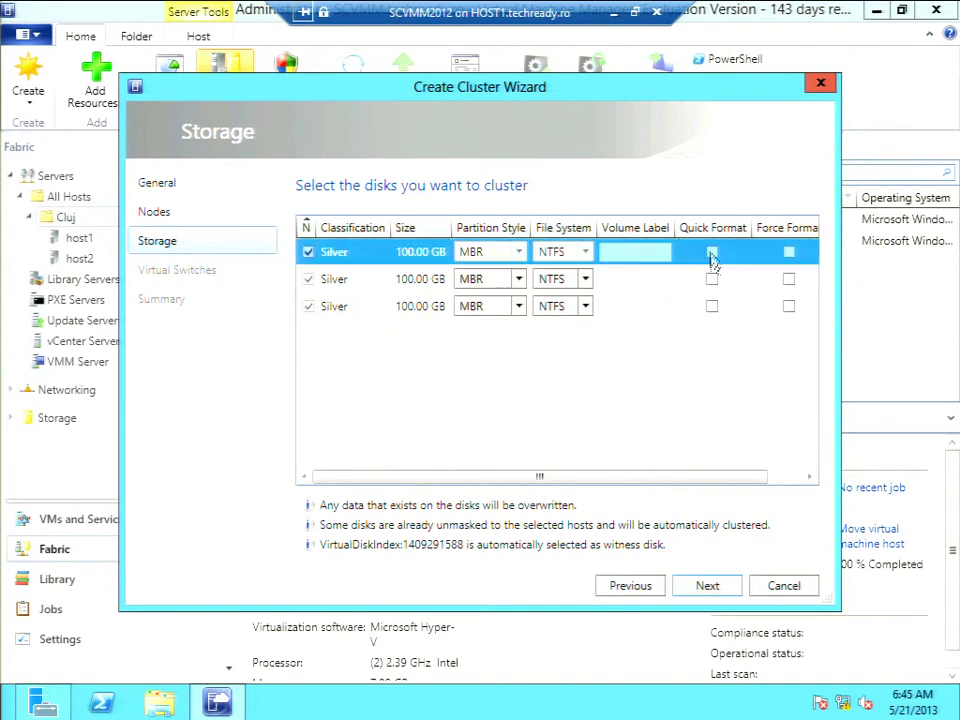
{"action": "left_click", "coordinate": [712, 280]}
{"action": "left_click", "coordinate": [712, 281]}
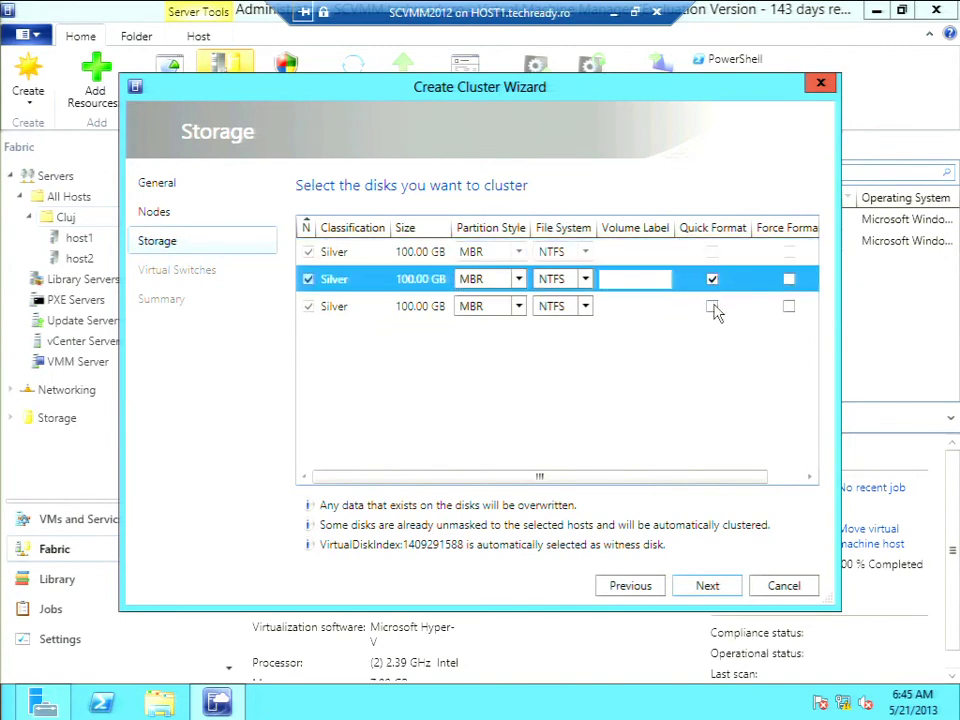
{"action": "left_click", "coordinate": [712, 307]}
{"action": "left_click", "coordinate": [712, 307]}
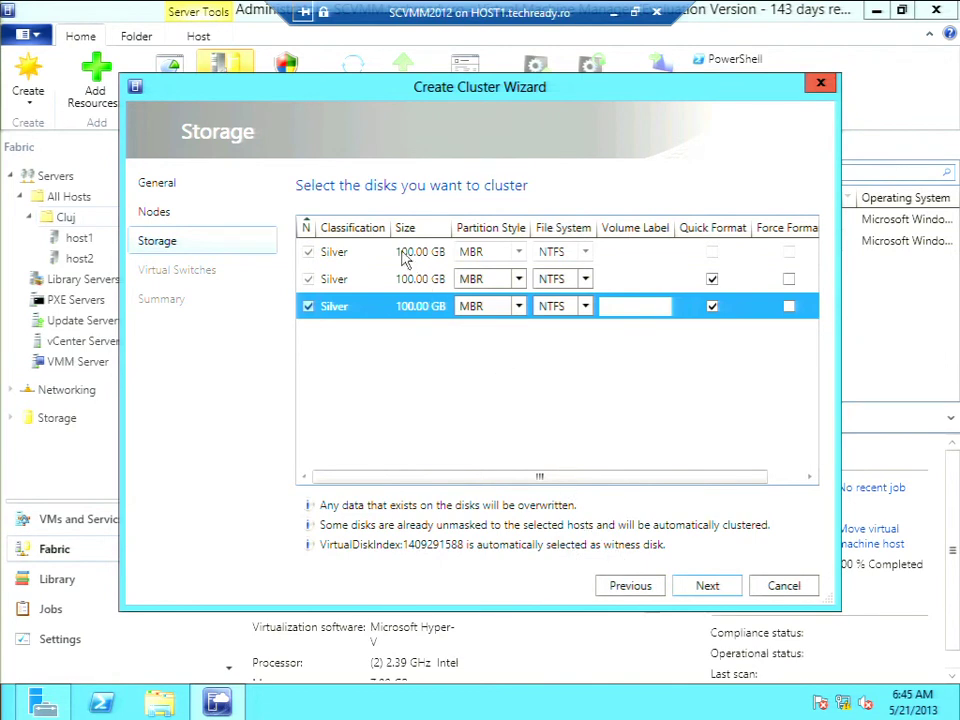
{"action": "left_click", "coordinate": [707, 586]}
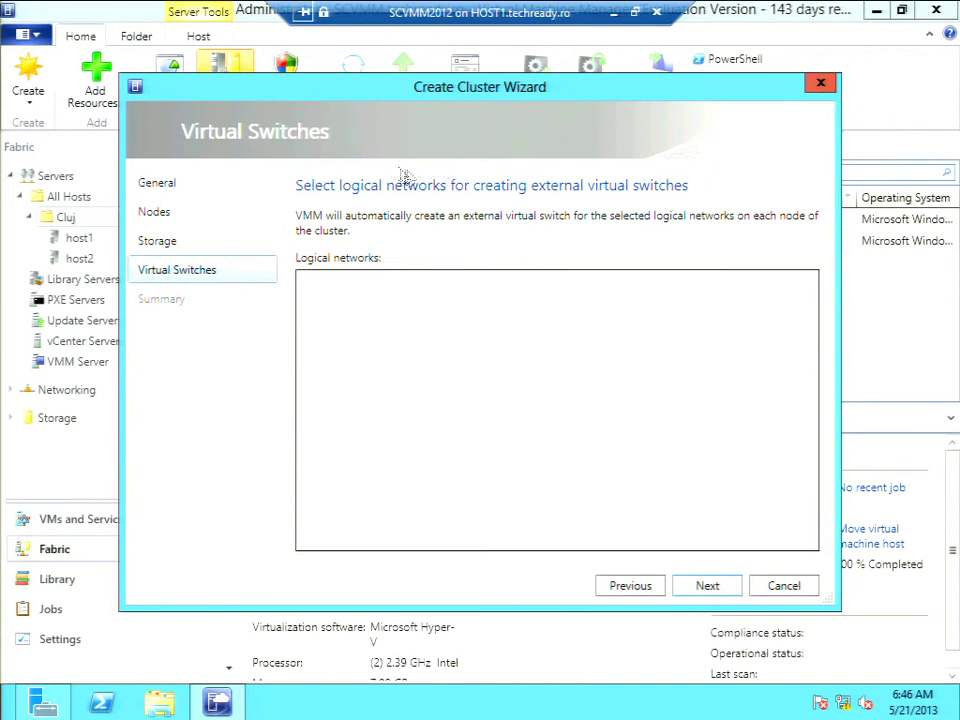
- Continue without virtual switches, examine the generated cluster script including its Install-SCVMHostCluster command, and close the script
{"action": "left_click", "coordinate": [727, 589]}
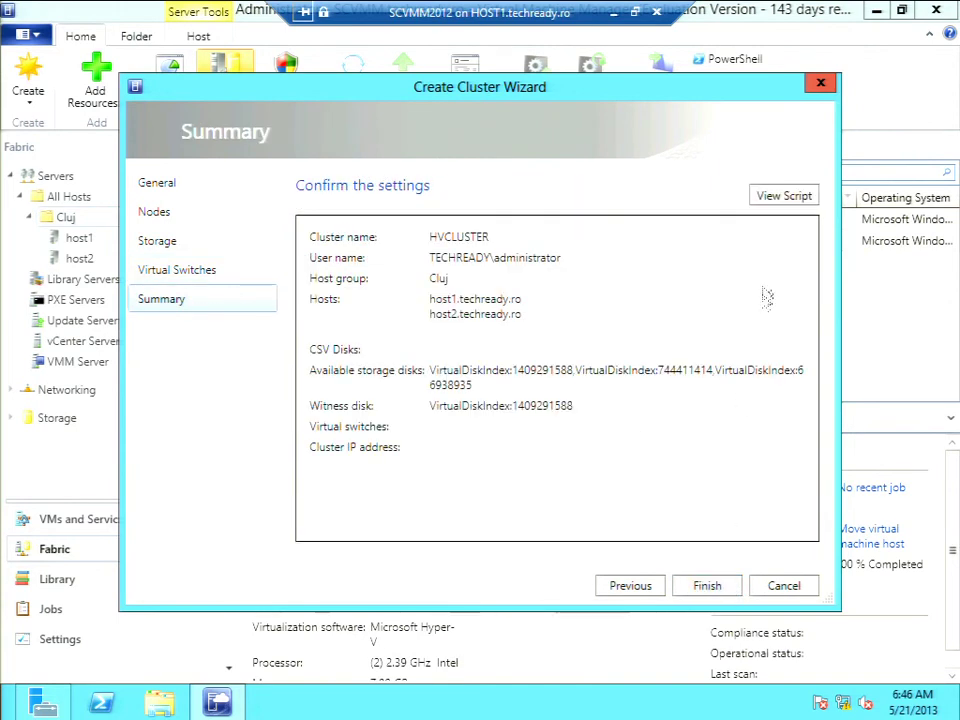
{"action": "left_click", "coordinate": [780, 196]}
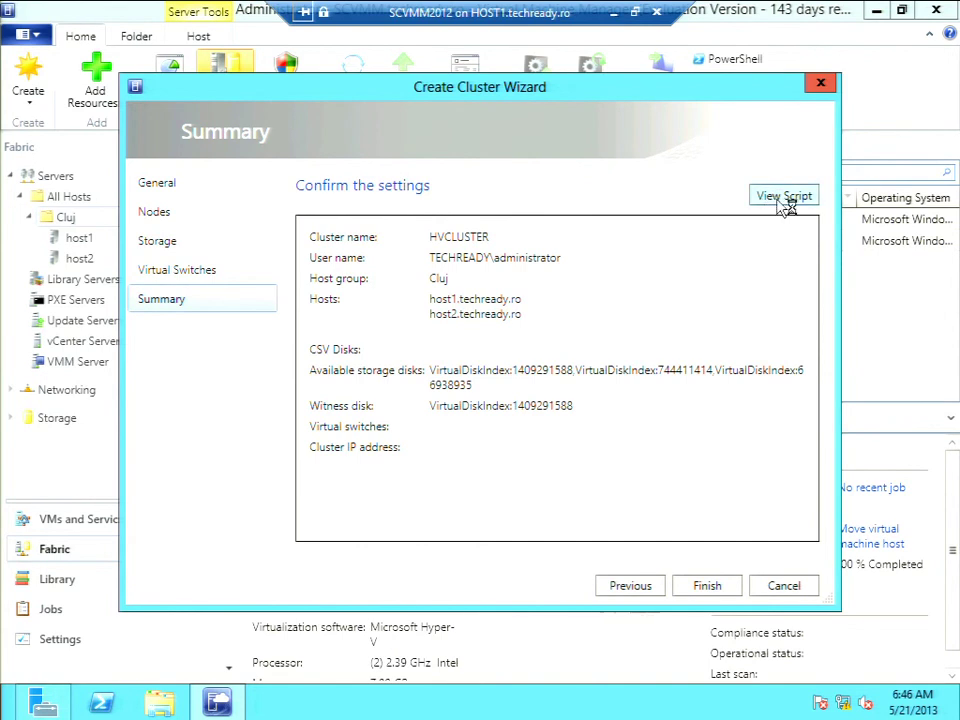
{"action": "scroll", "coordinate": [727, 195], "scroll_direction": "down", "scroll_amount": 1}
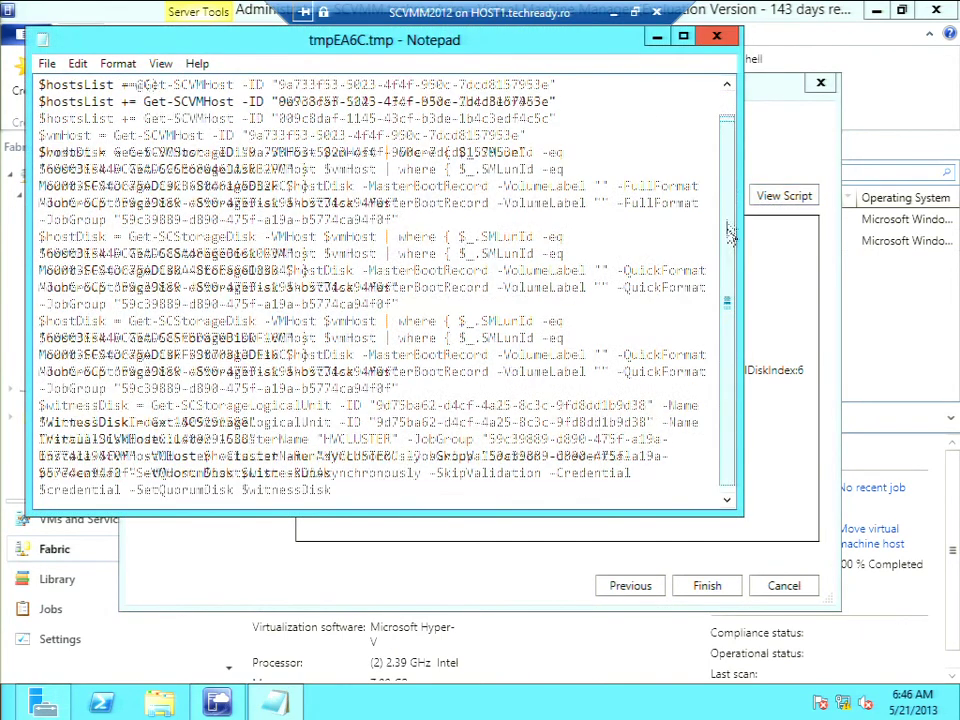
{"action": "left_click_drag", "start_coordinate": [727, 195], "coordinate": [725, 176]}
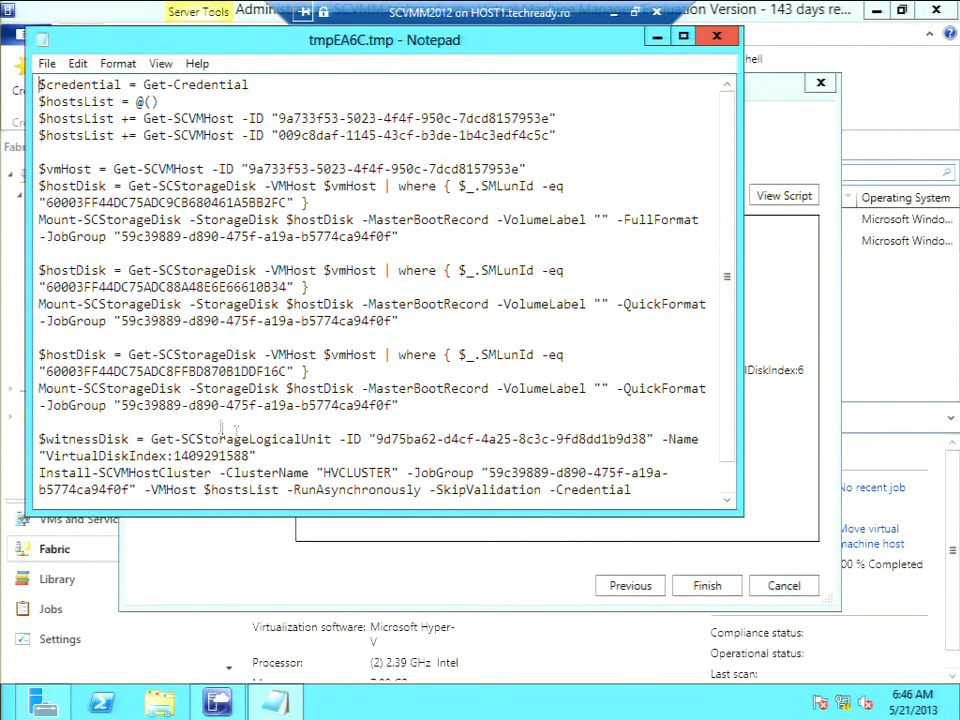
{"action": "scroll", "coordinate": [733, 490], "scroll_direction": "down", "scroll_amount": 1}
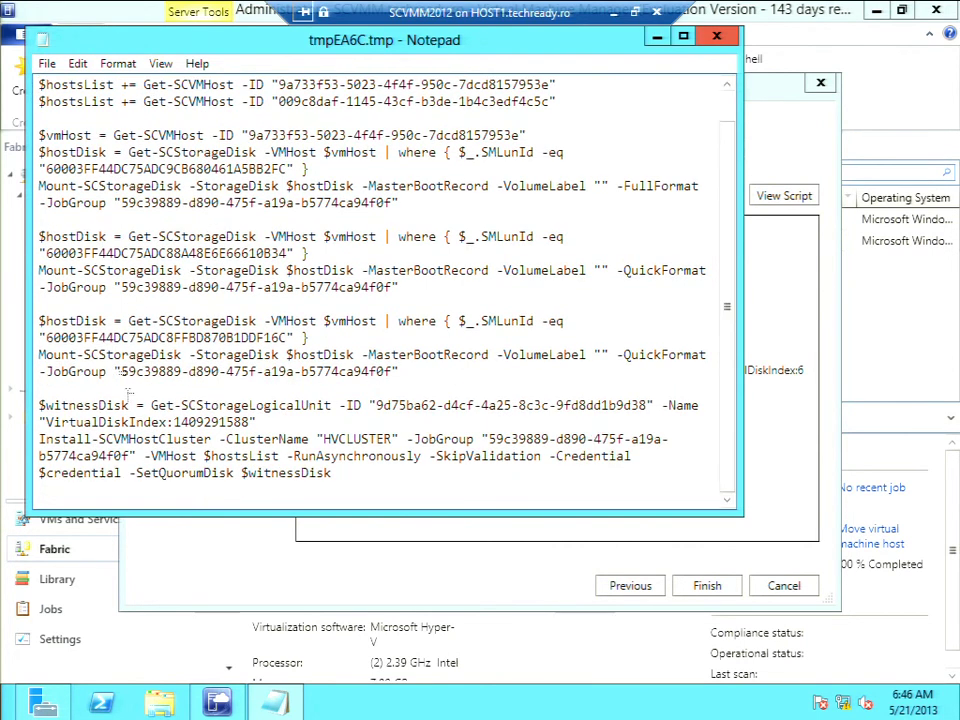
{"action": "left_click_drag", "start_coordinate": [38, 439], "coordinate": [214, 440]}
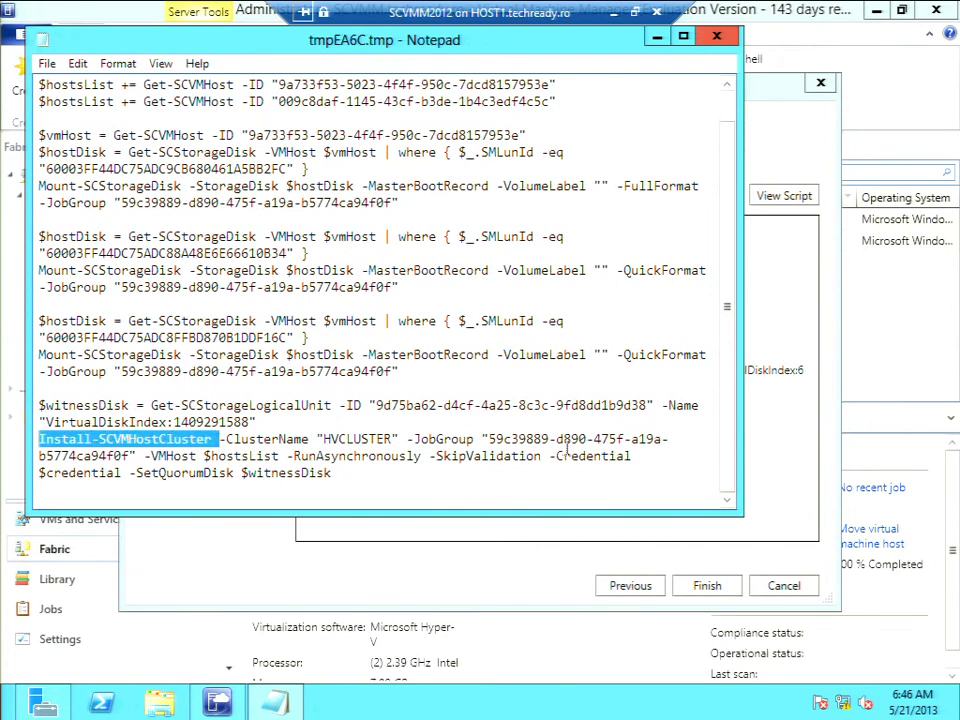
{"action": "left_click", "coordinate": [716, 36]}
- Try to create HVCLUSTER with the summarized settings, and return to its node selection
{"action": "left_click", "coordinate": [716, 588]}
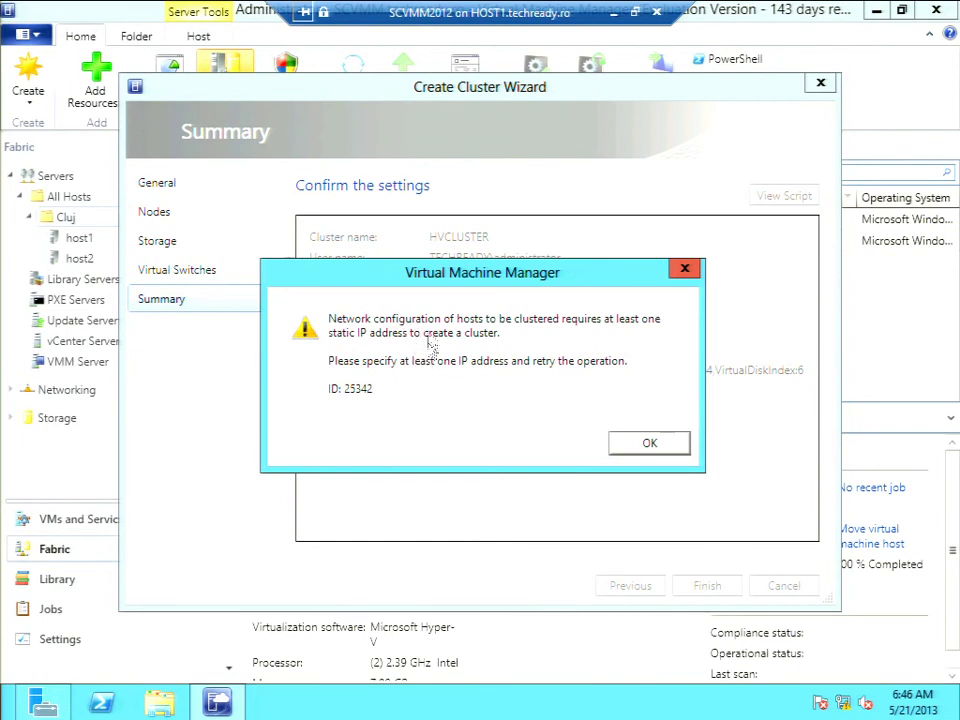
{"action": "left_click", "coordinate": [650, 447]}
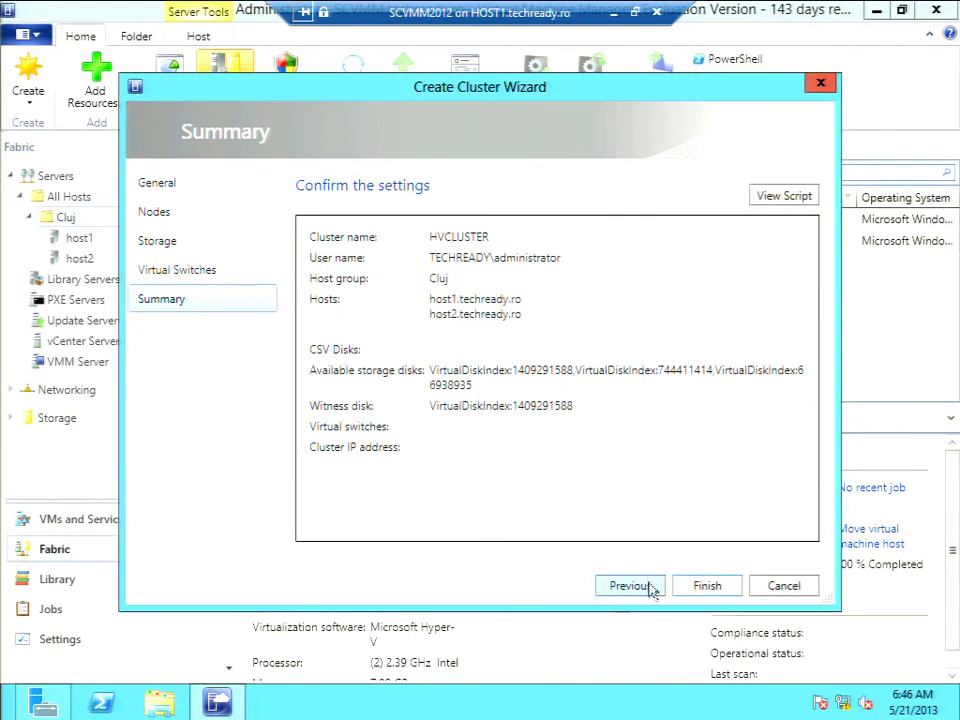
{"action": "left_click", "coordinate": [650, 586]}
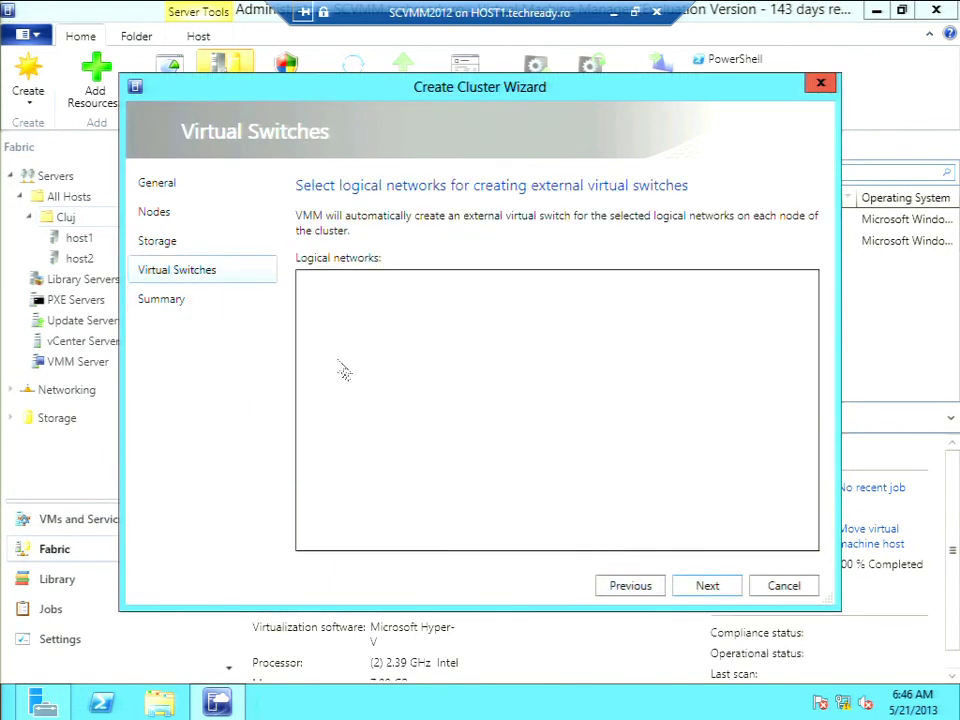
{"action": "left_click", "coordinate": [149, 216]}
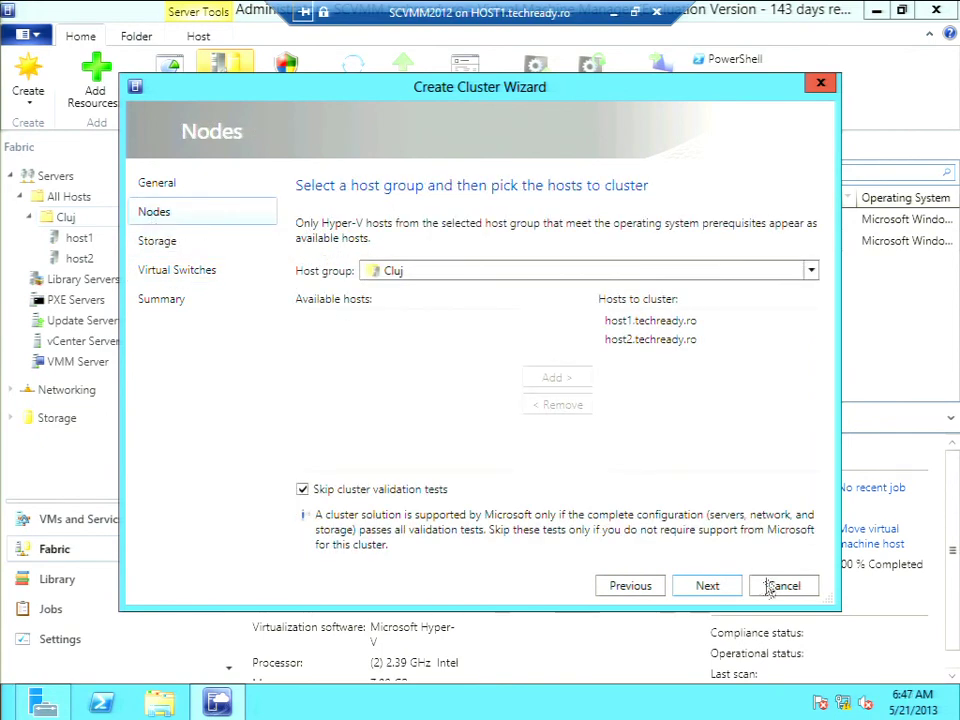
- Recheck the cluster's disk and virtual switch settings, and cancel the cluster creation
{"action": "left_click", "coordinate": [707, 586]}
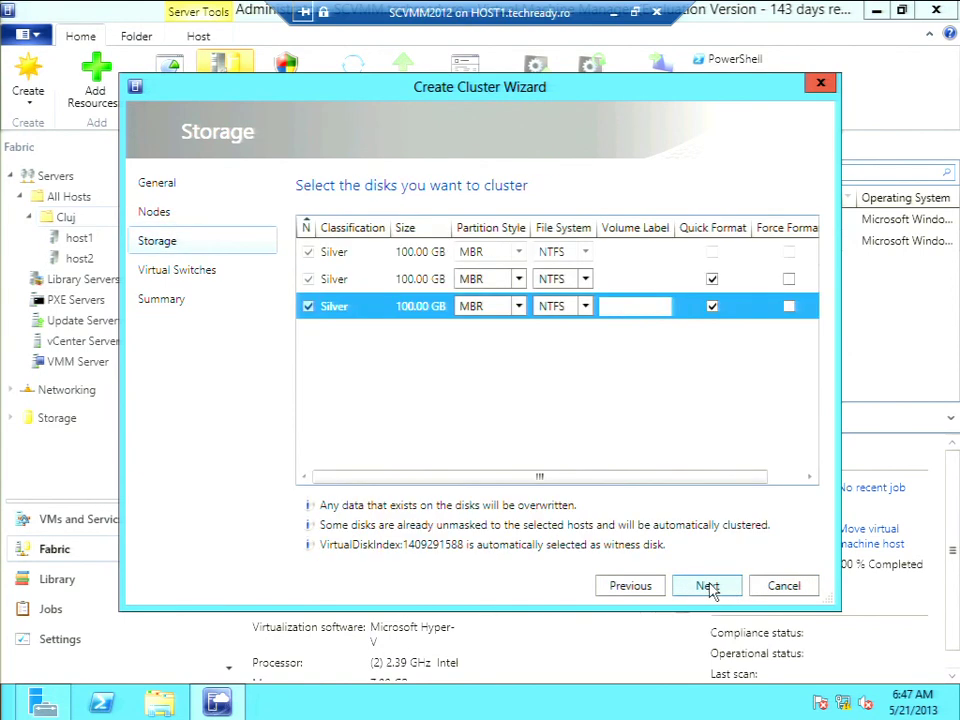
{"action": "left_click", "coordinate": [710, 588]}
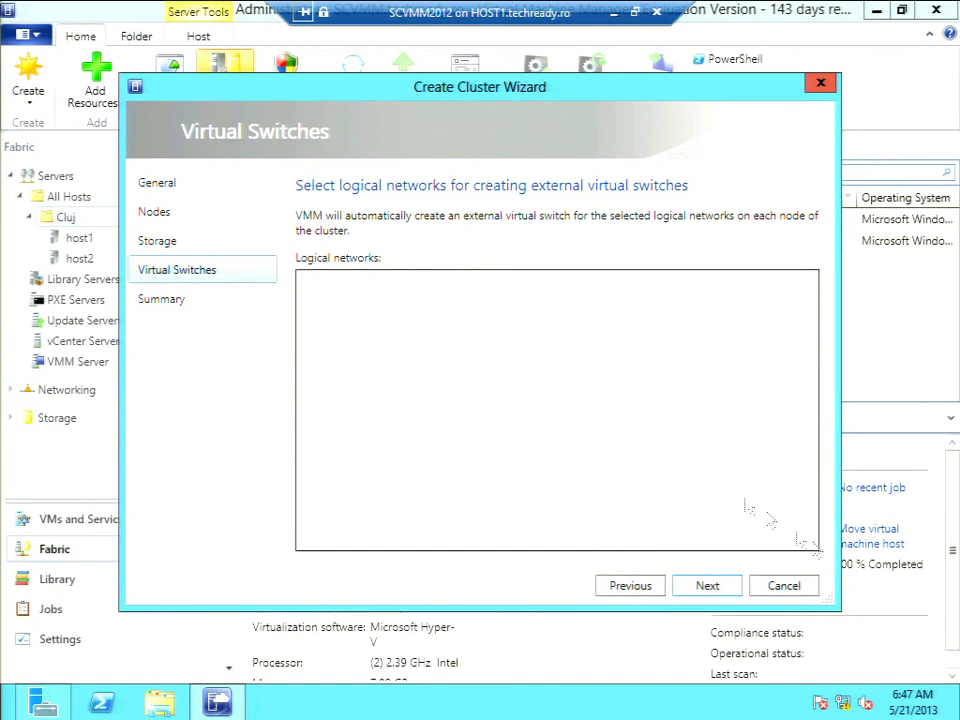
{"action": "left_click", "coordinate": [795, 596]}
{"action": "left_click", "coordinate": [566, 418]}
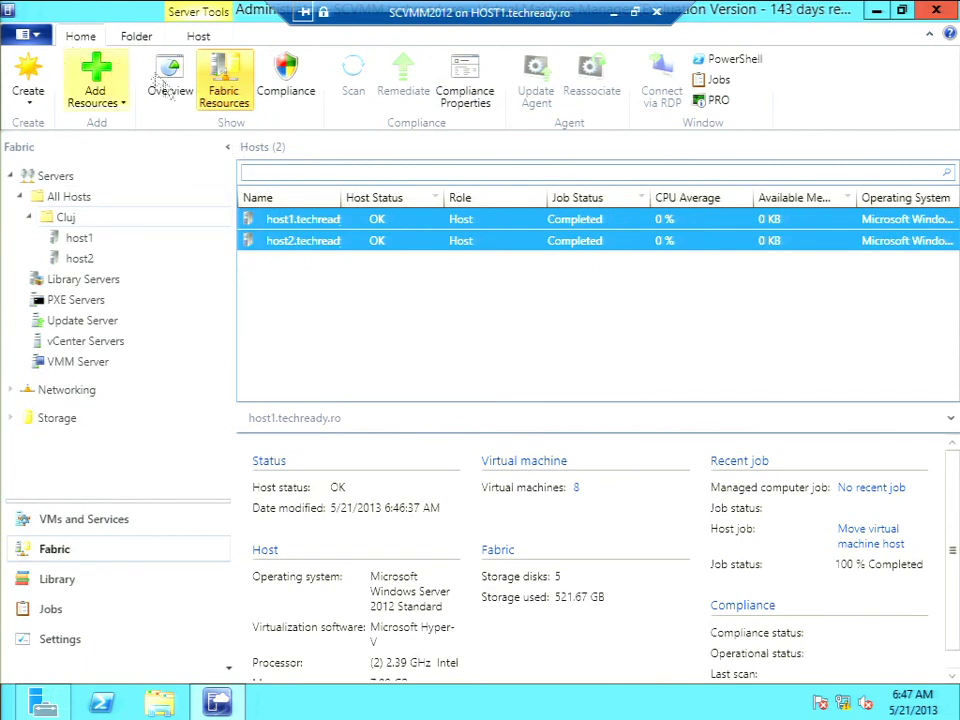
- Switch to the PowerPoint presentation, start the slide show from the current Demo slide, and advance to the Module Review slide
{"action": "left_click", "coordinate": [612, 13]}
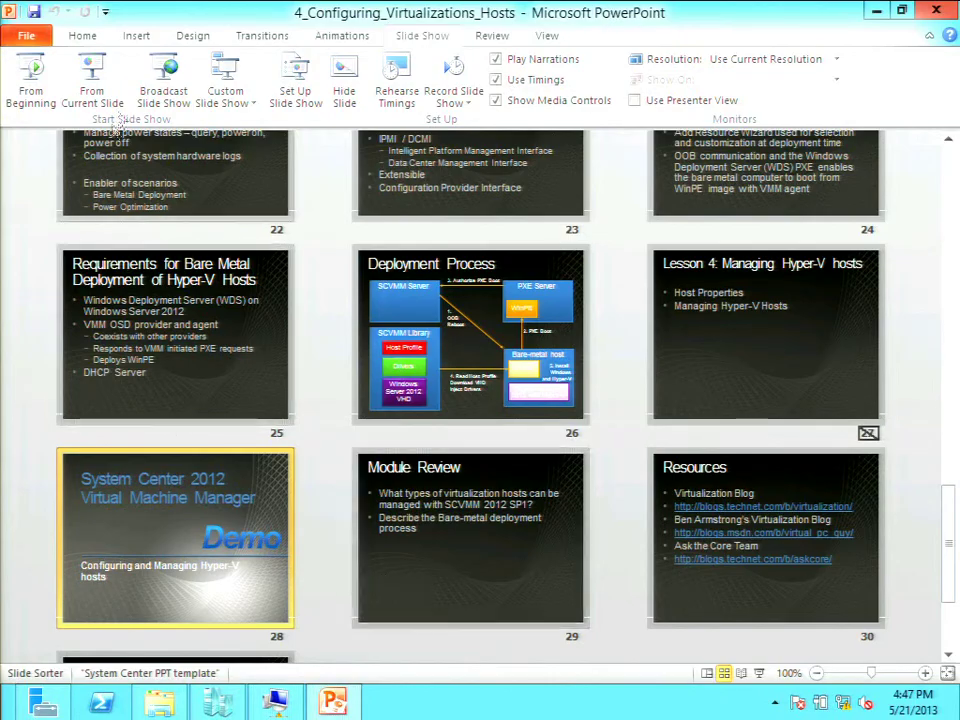
{"action": "left_click", "coordinate": [96, 86]}
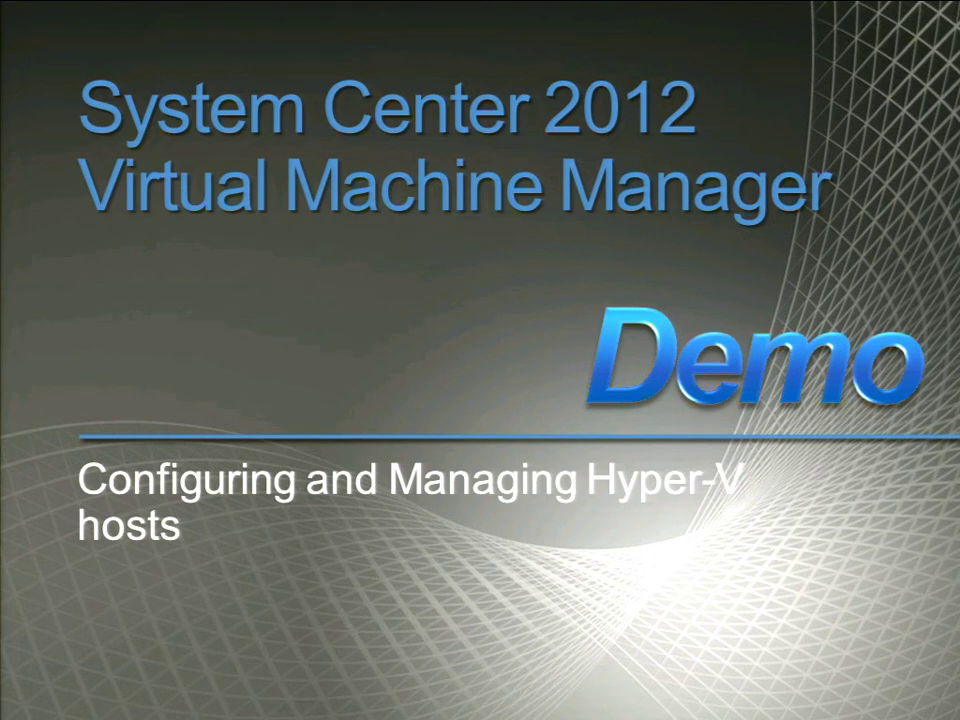
{"action": "key", "text": "Right"}
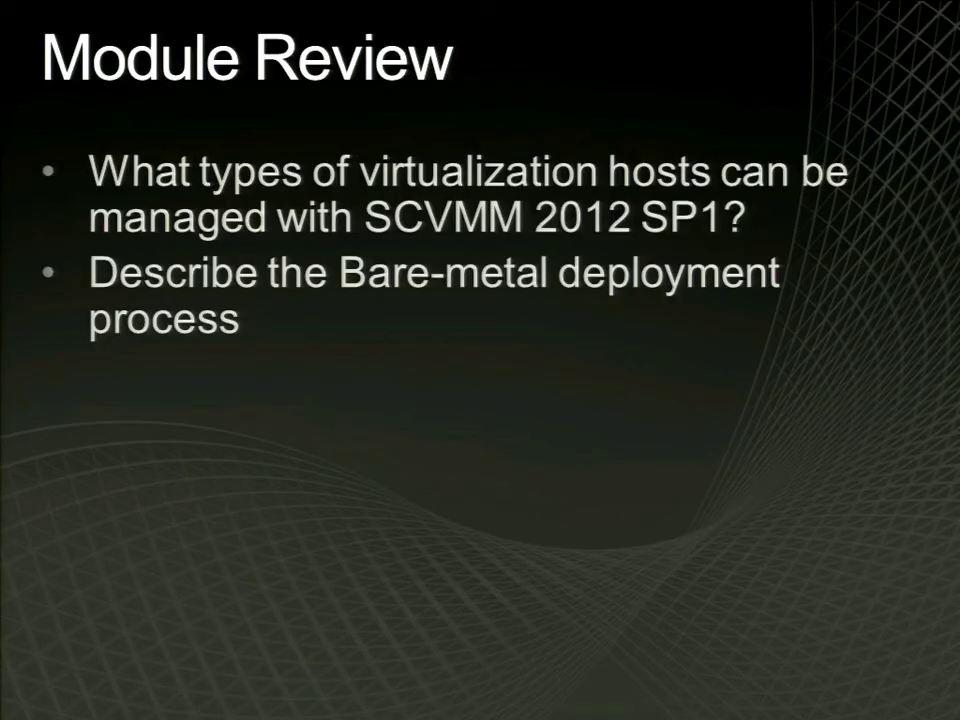